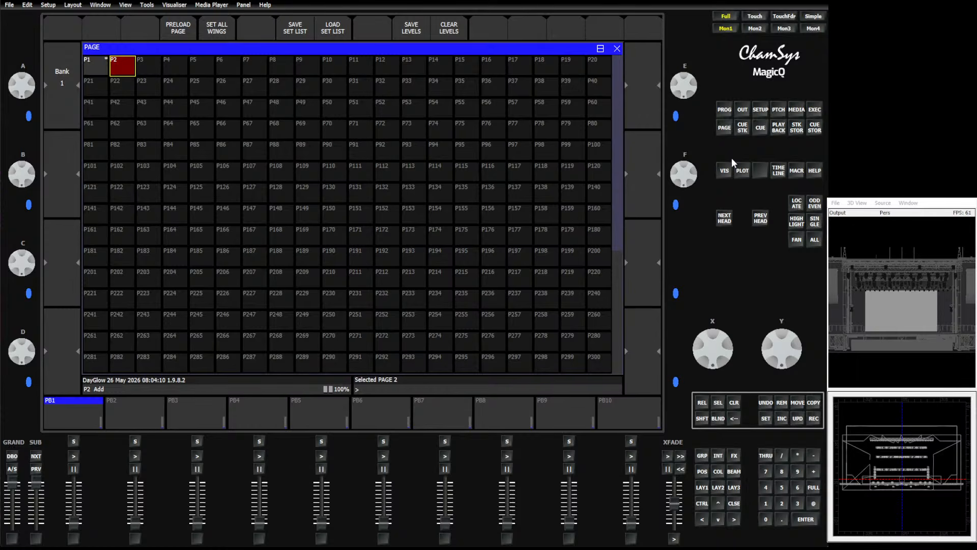
Browse the Setup tabs for Windows, Prog, Keypad Encoders and Playback settings.
left_click(760, 110)
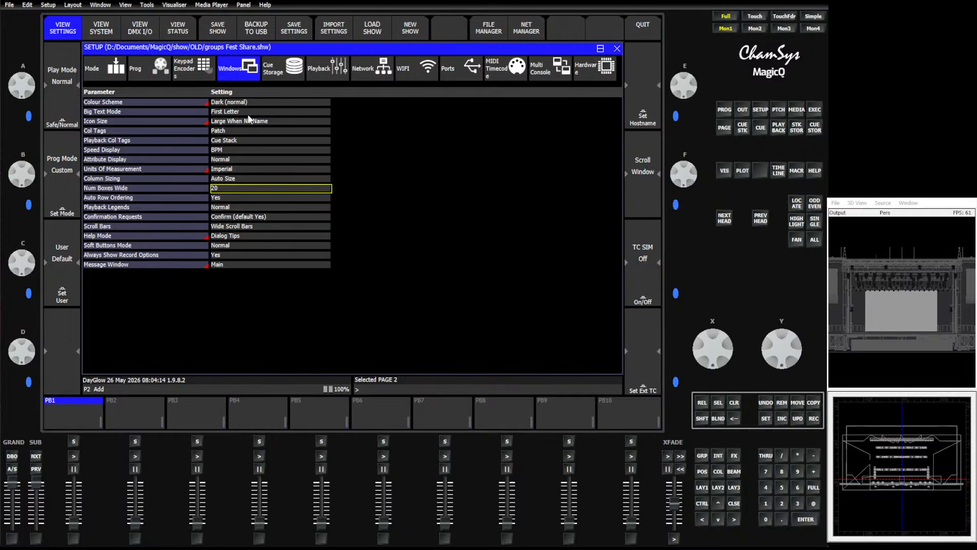
left_click(142, 74)
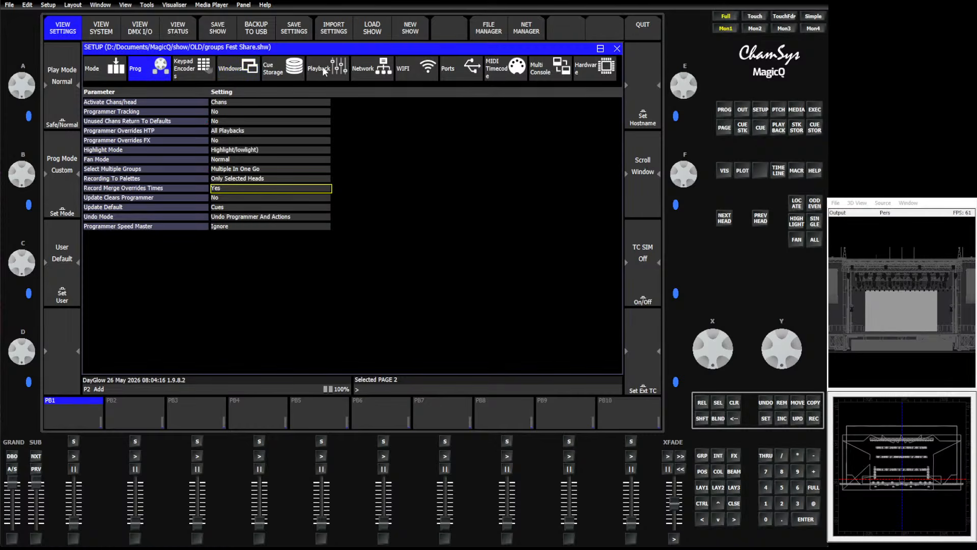
left_click(323, 70)
left_click(202, 70)
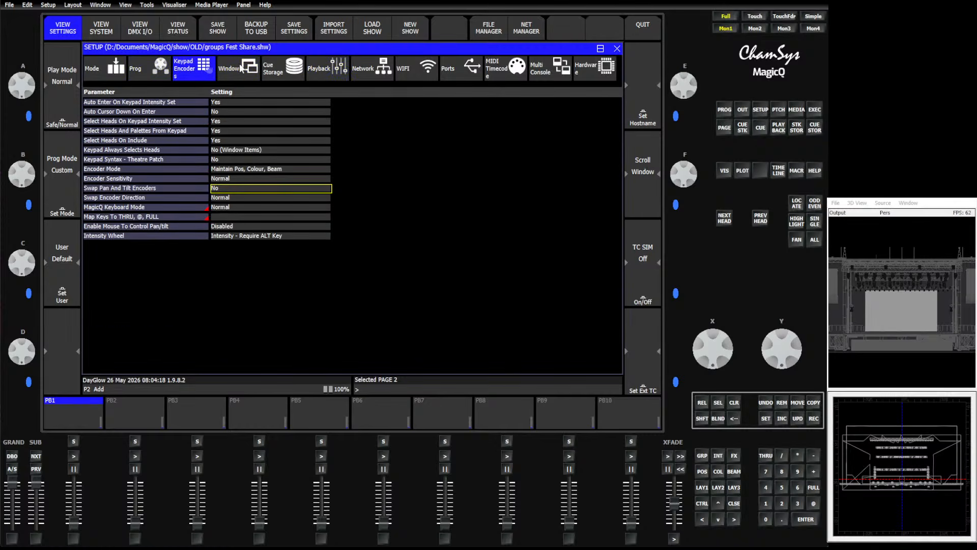
left_click(292, 75)
left_click(326, 73)
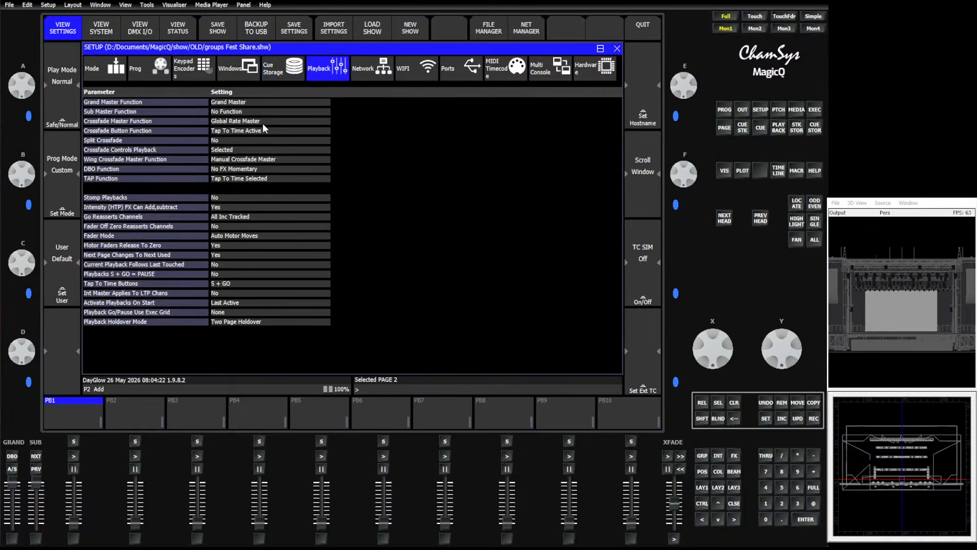
left_click(150, 79)
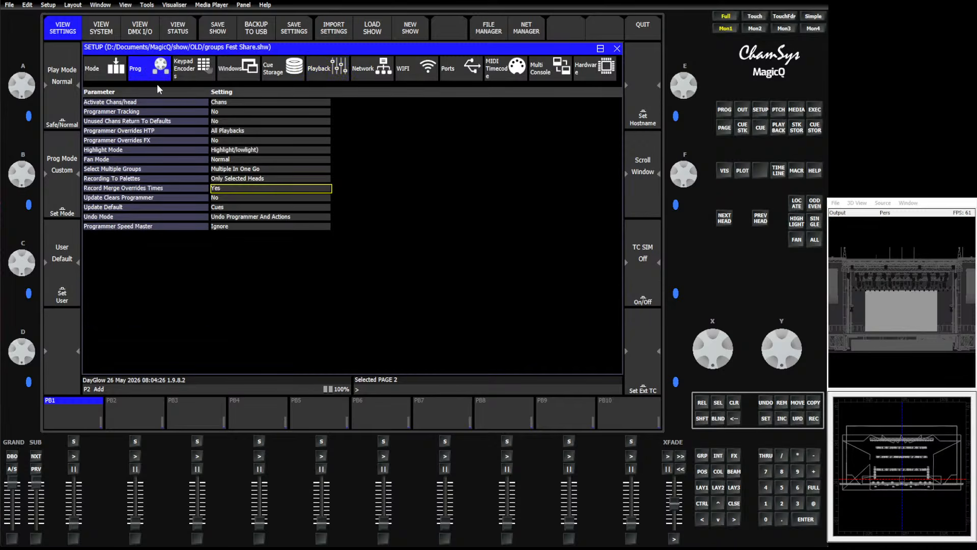
Switch between layouts 1, 2 and 3, ending on layout 1.
left_click(703, 488)
left_click(719, 488)
left_click(733, 487)
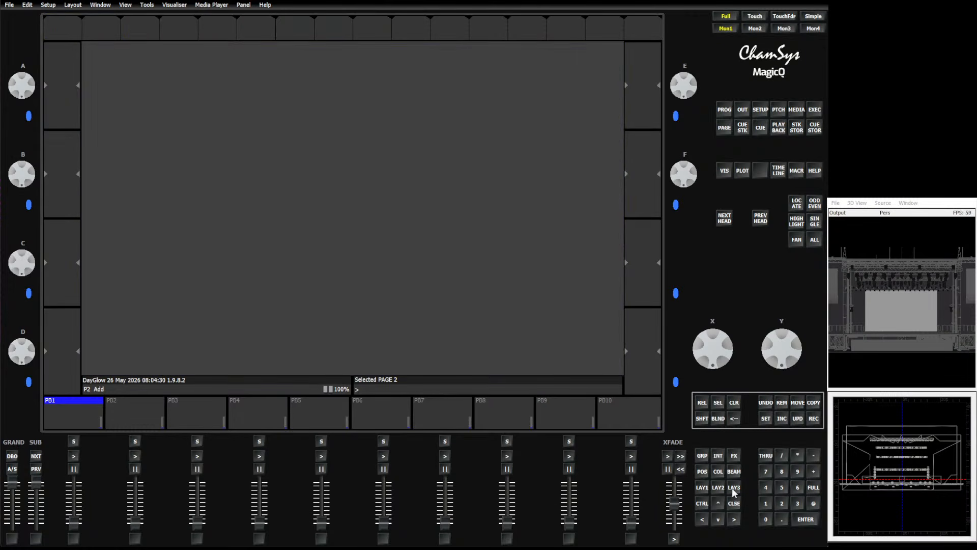
left_click(704, 487)
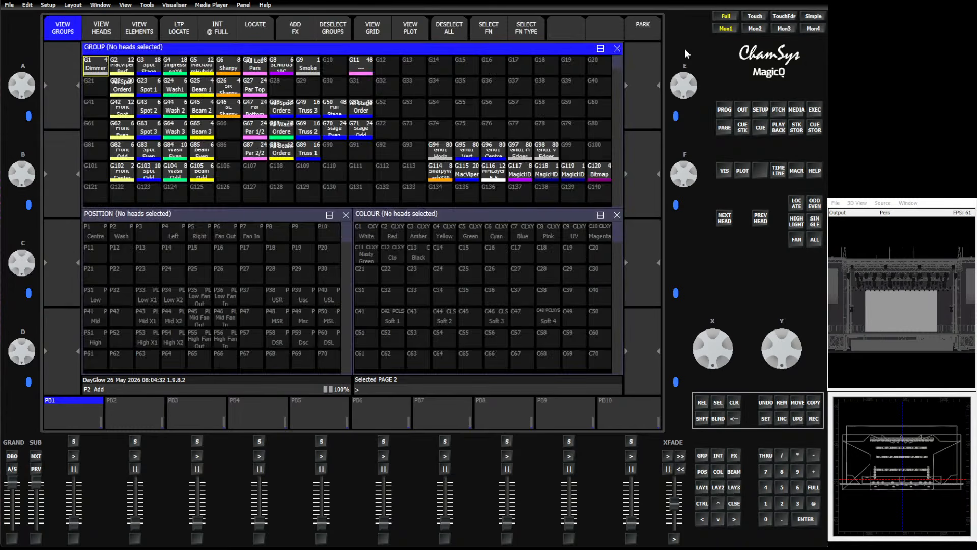
Record a cue onto playback 10.
left_click(796, 172)
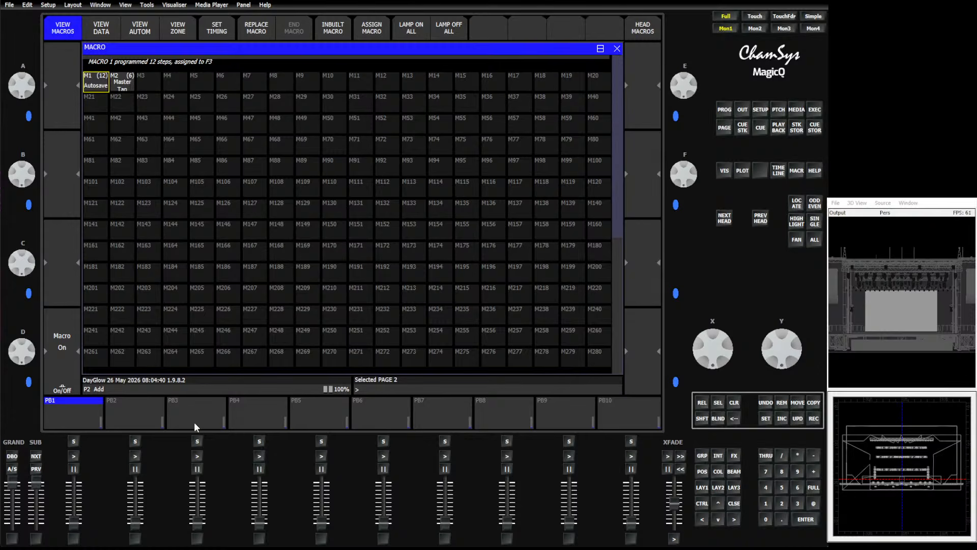
left_click(813, 421)
left_click(609, 410)
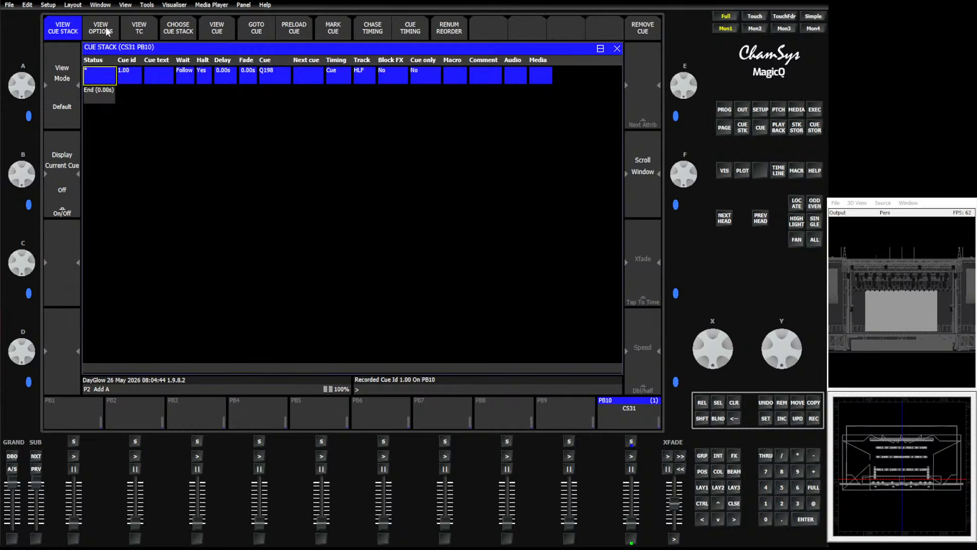
Review the cue stack's options, defaults and favourites views.
left_click(105, 28)
left_click(213, 34)
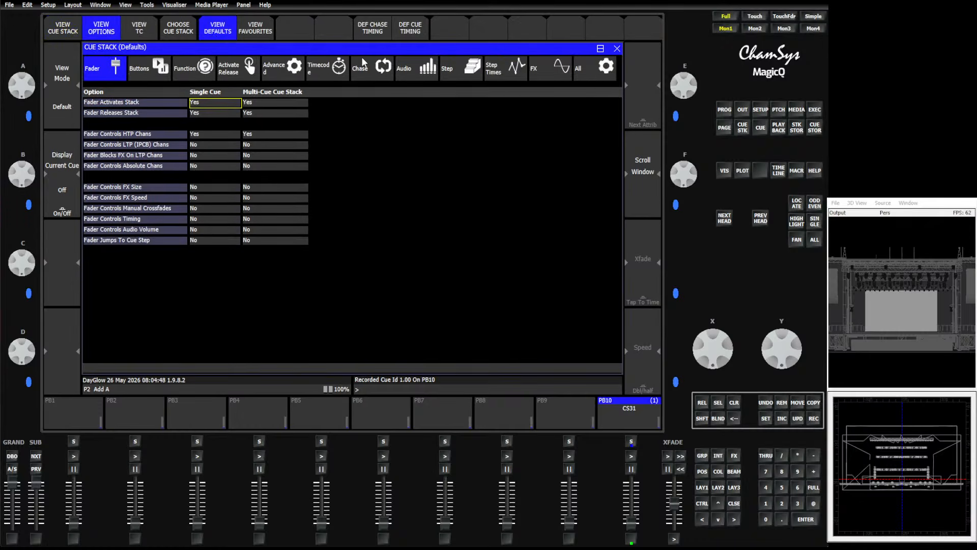
left_click(255, 28)
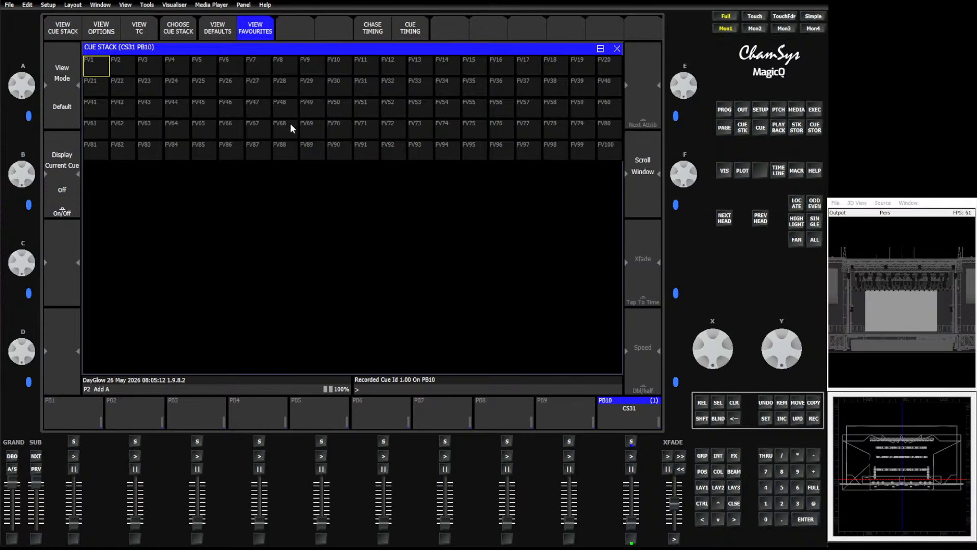
left_click(760, 110)
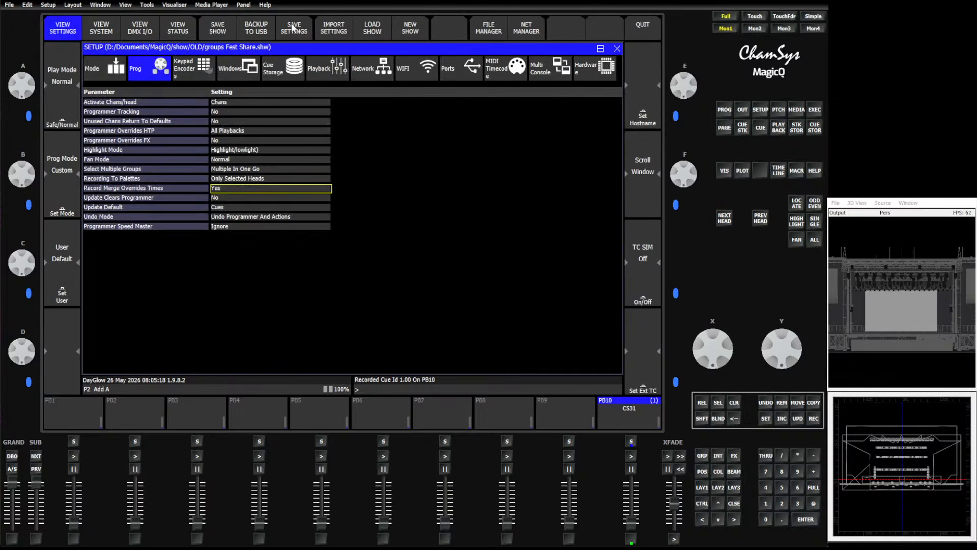
key("shift")
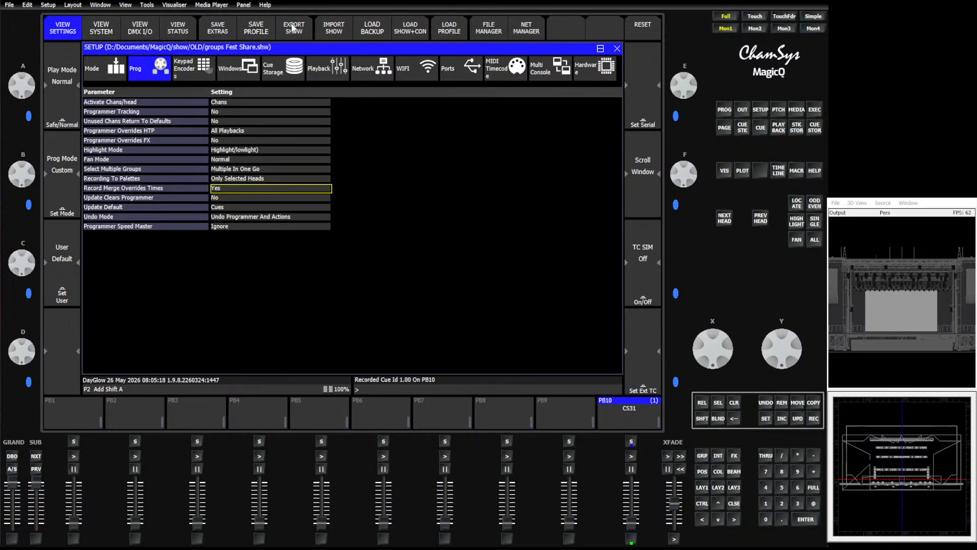
left_click(332, 33)
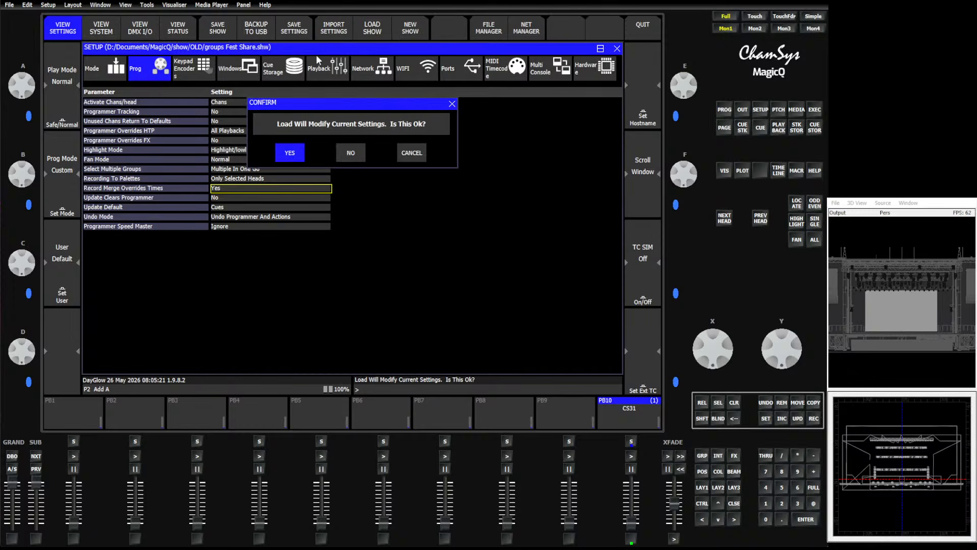
left_click(299, 156)
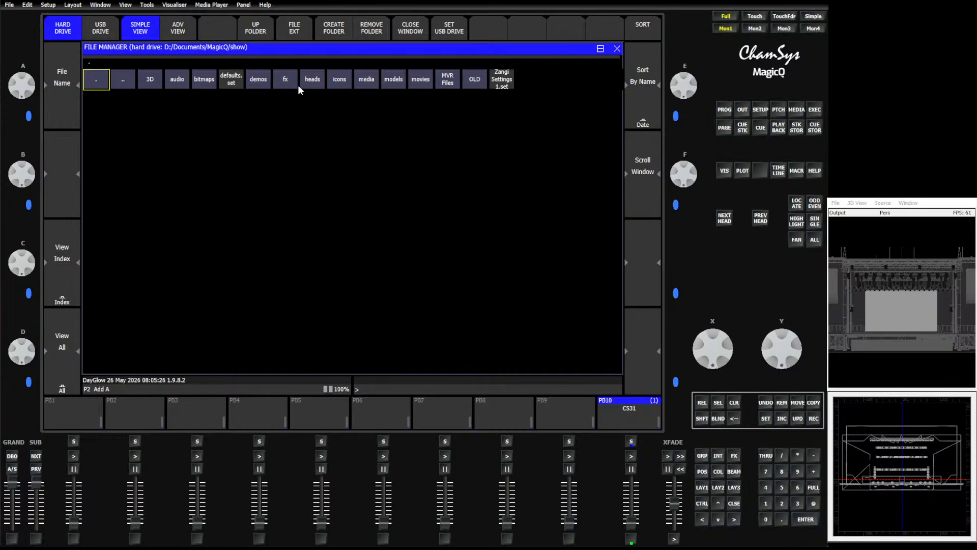
left_click(471, 80)
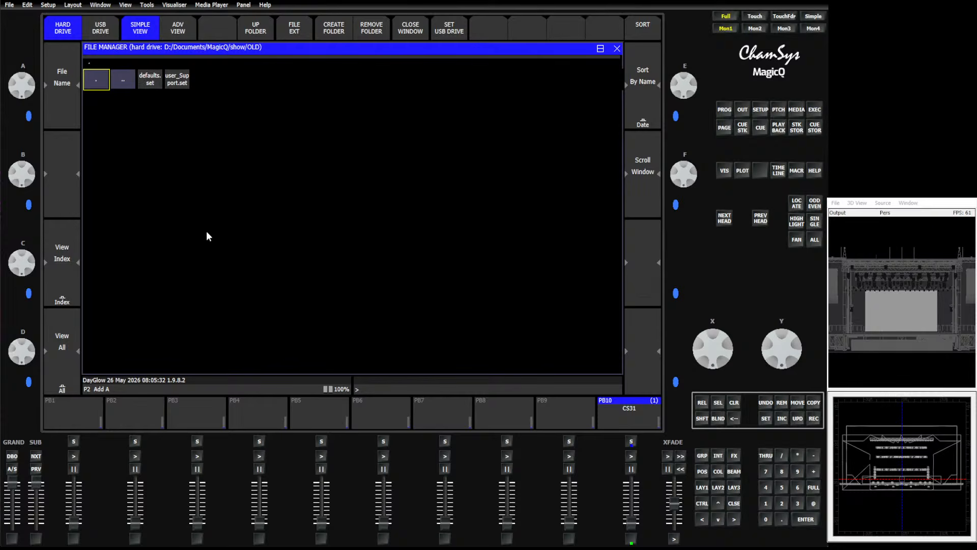
key("Escape")
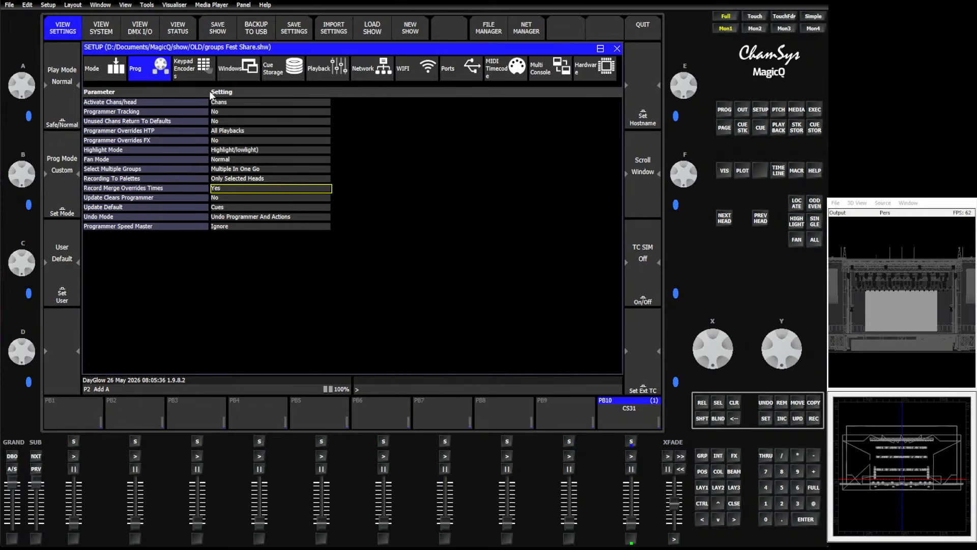
Set the Playback option Intensity (HTP) FX Can Add,subtract to Yes.
left_click(190, 69)
left_click(235, 70)
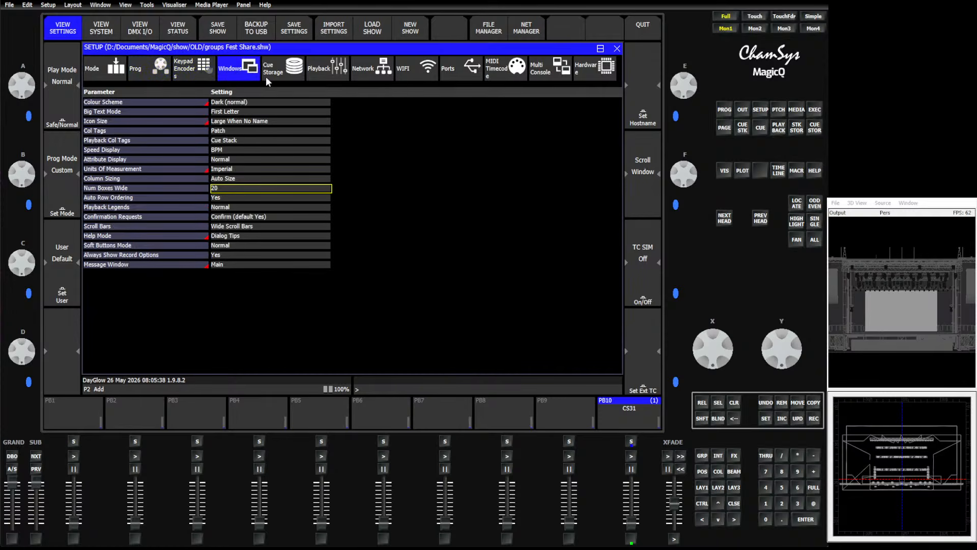
left_click(266, 74)
left_click(229, 111)
left_click(231, 67)
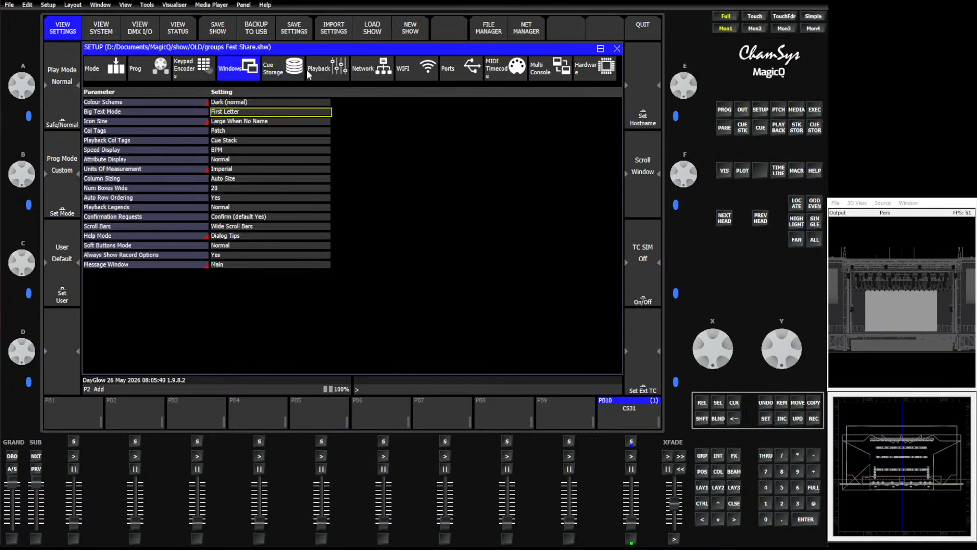
left_click(316, 72)
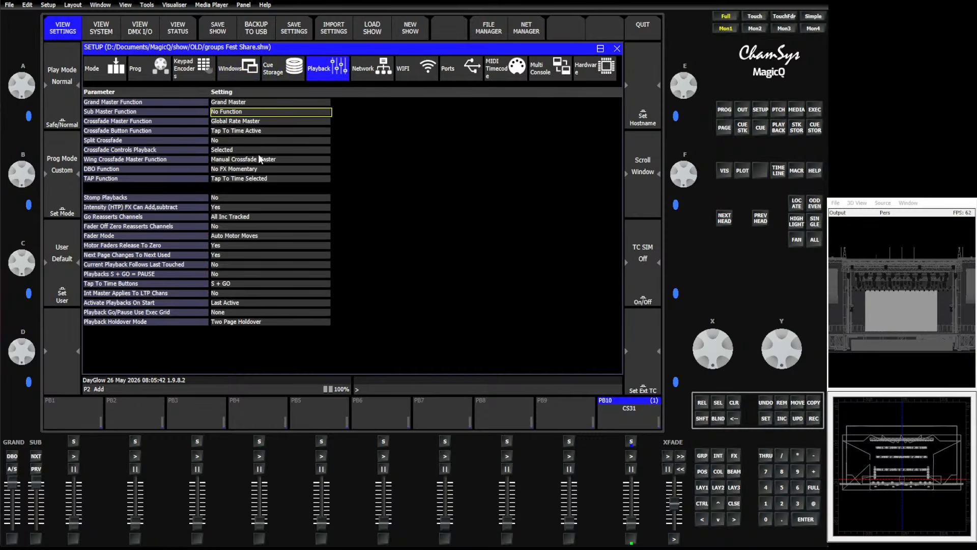
left_click(224, 207)
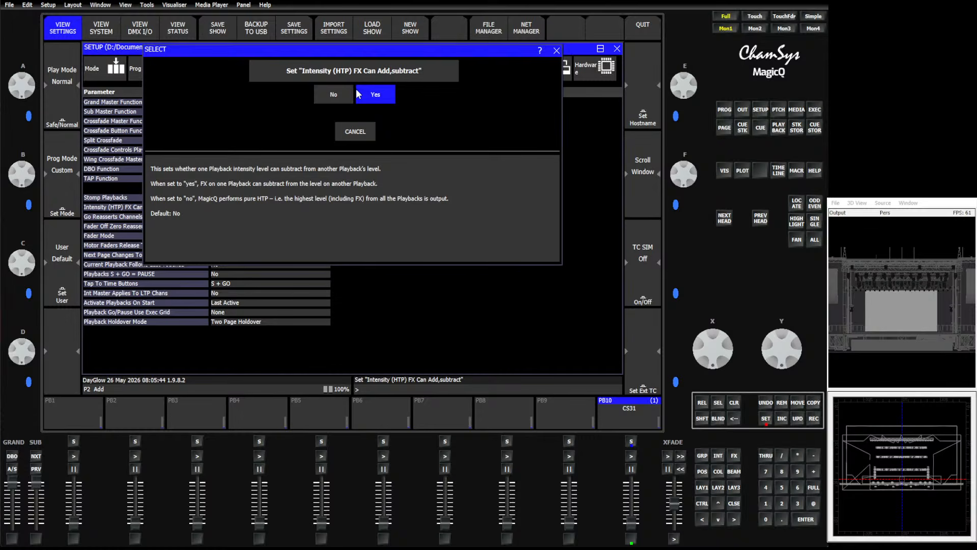
left_click(362, 93)
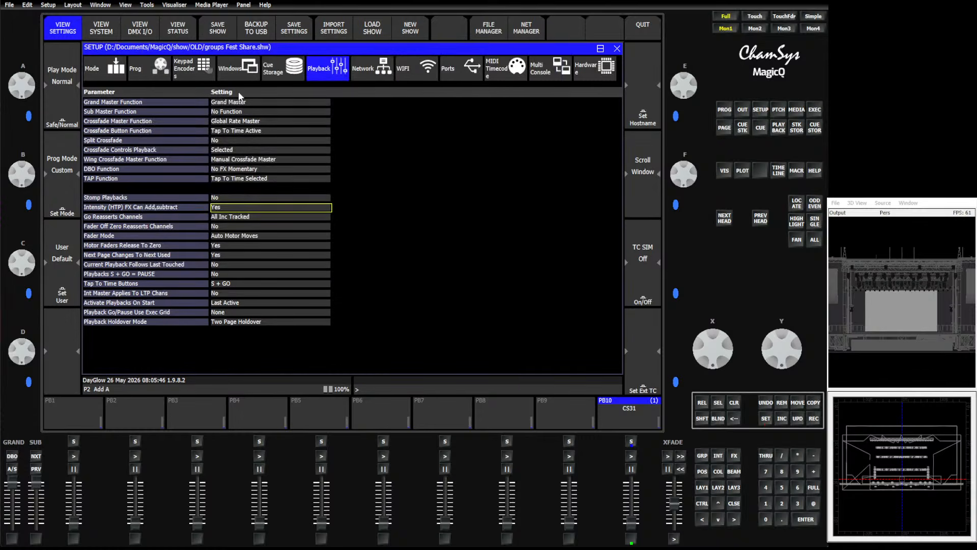
left_click(208, 75)
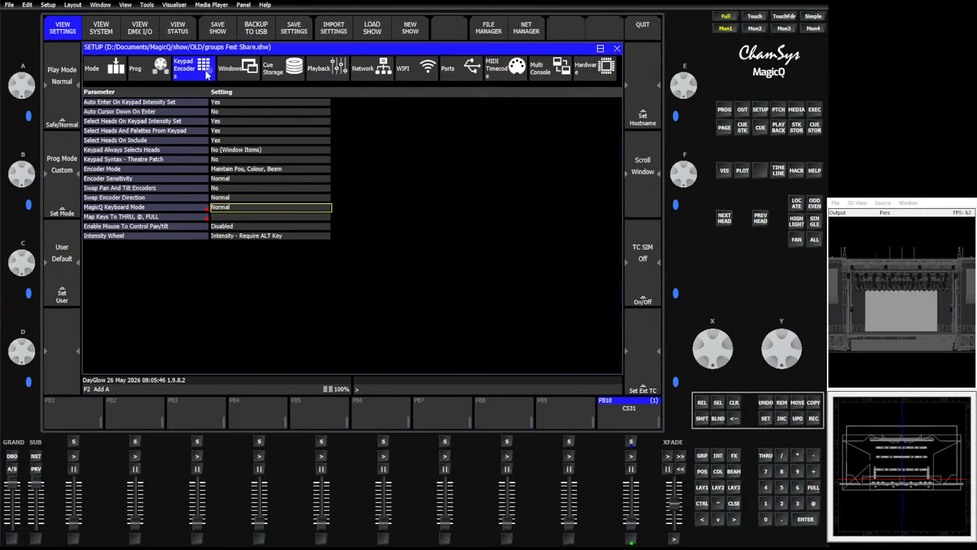
left_click(222, 111)
left_click(351, 138)
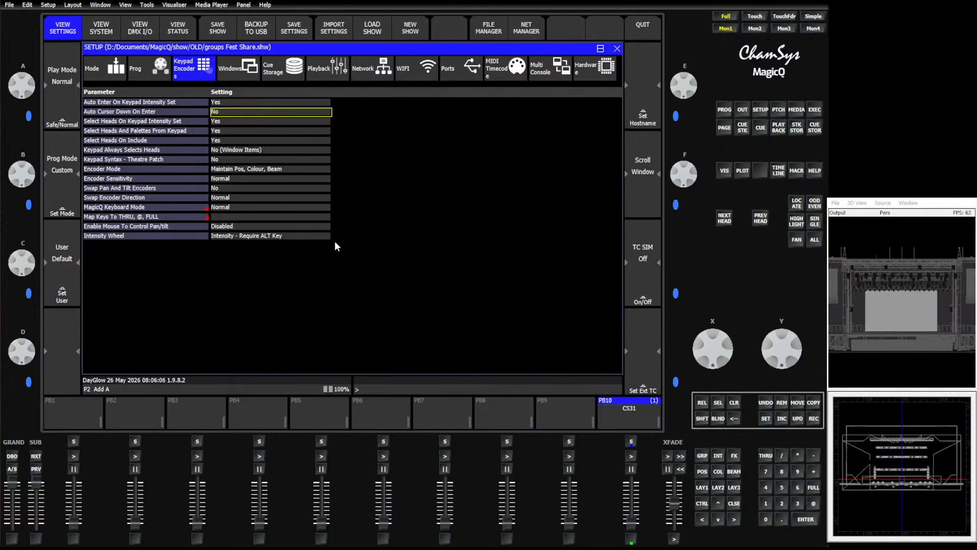
Inspect the Group Cues option in the Cue Storage settings.
left_click(698, 489)
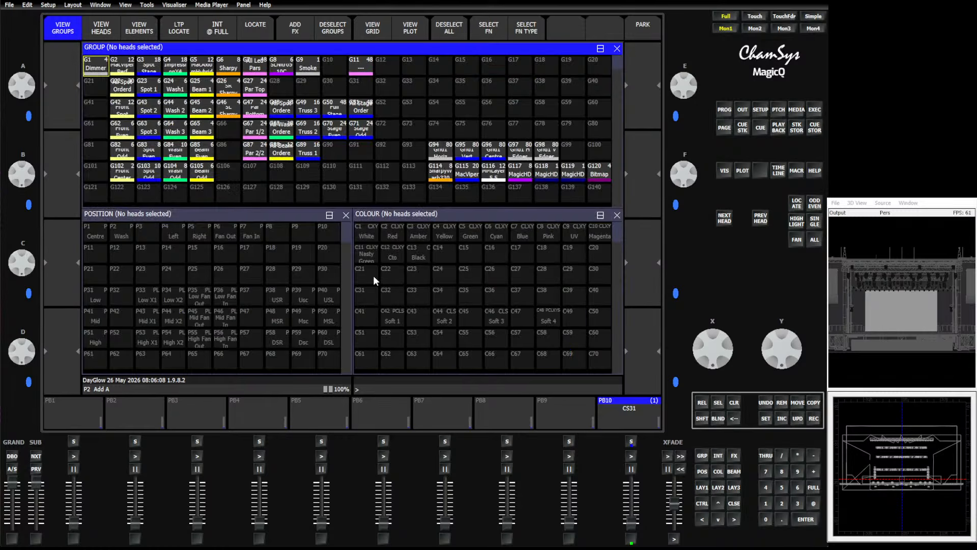
left_click(197, 192)
left_click(760, 109)
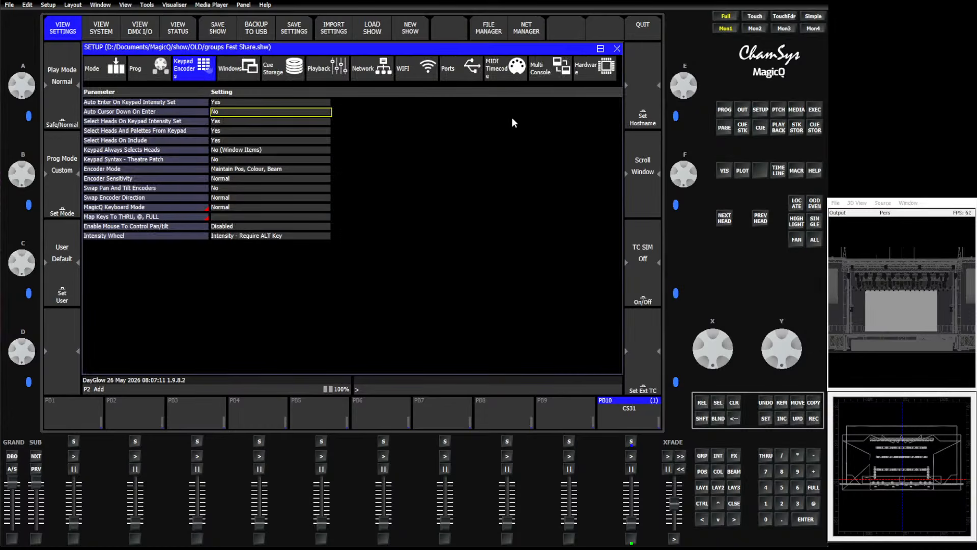
left_click(285, 71)
left_click_drag(187, 225, 268, 231)
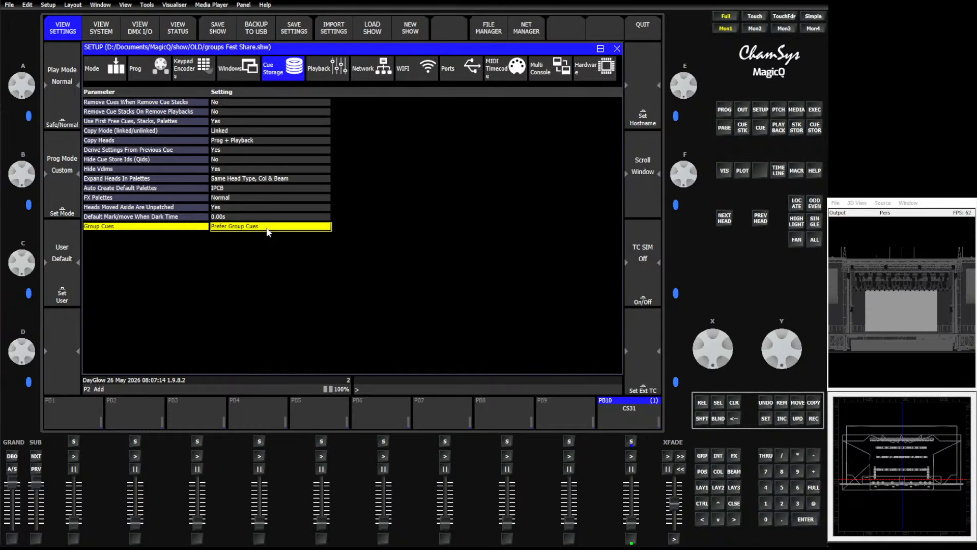
left_click(269, 230)
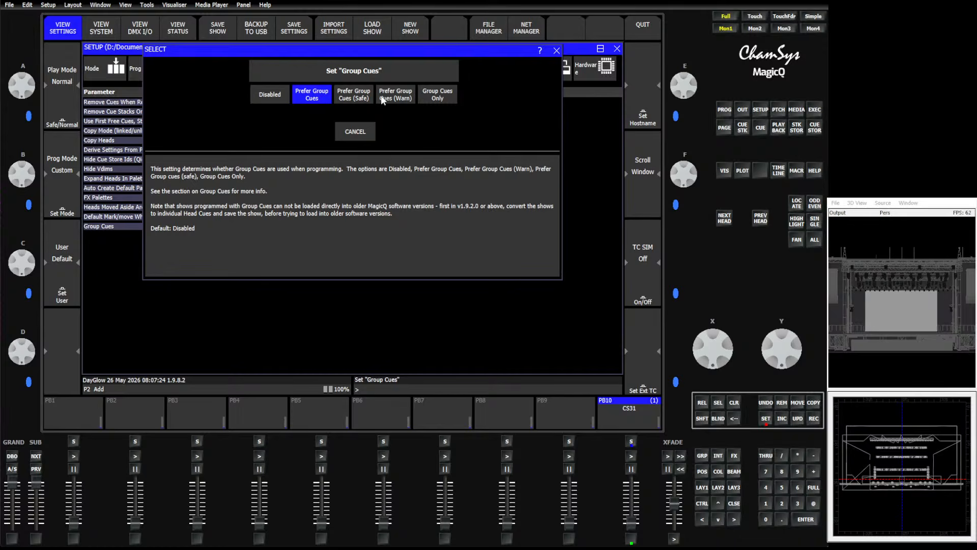
left_click(353, 134)
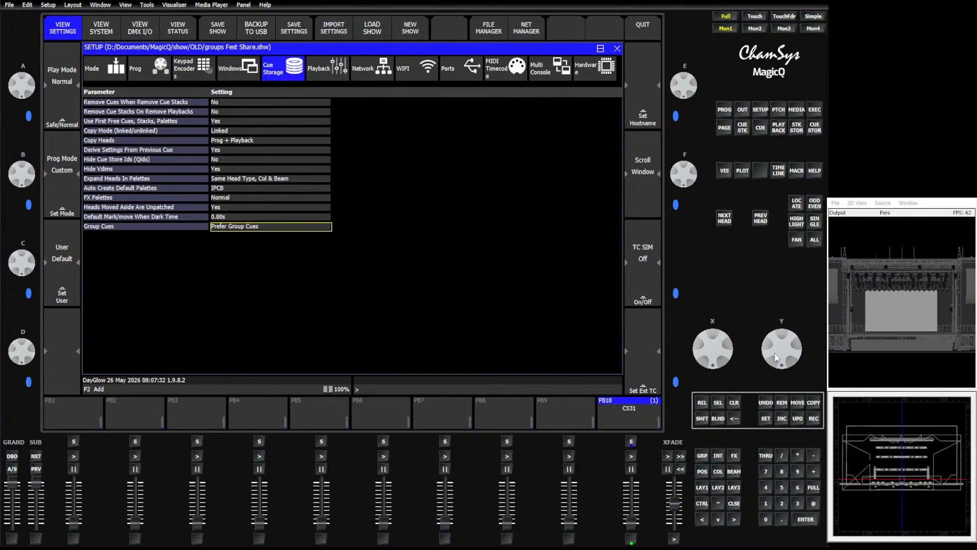
Select the Spot 1 group and subselect its odd pairs.
left_click(701, 455)
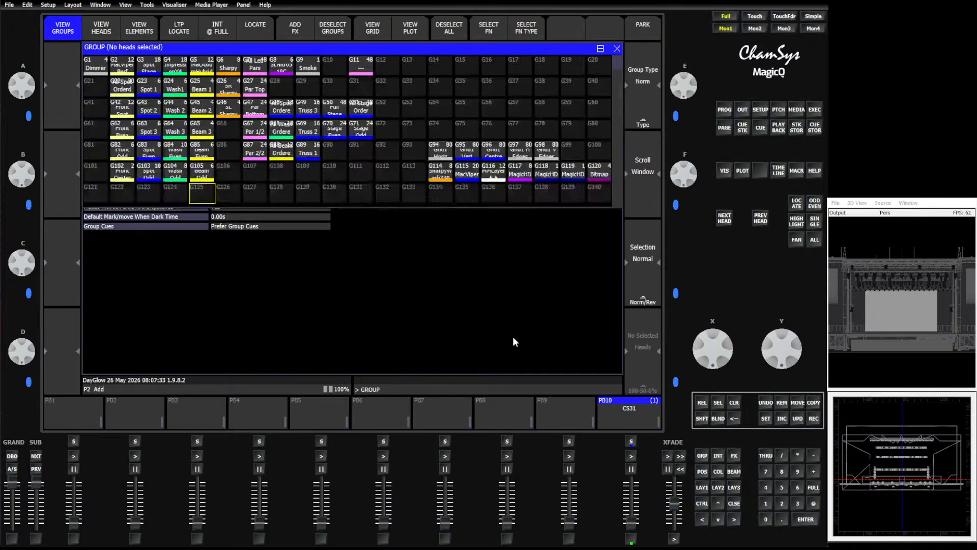
left_click(148, 66)
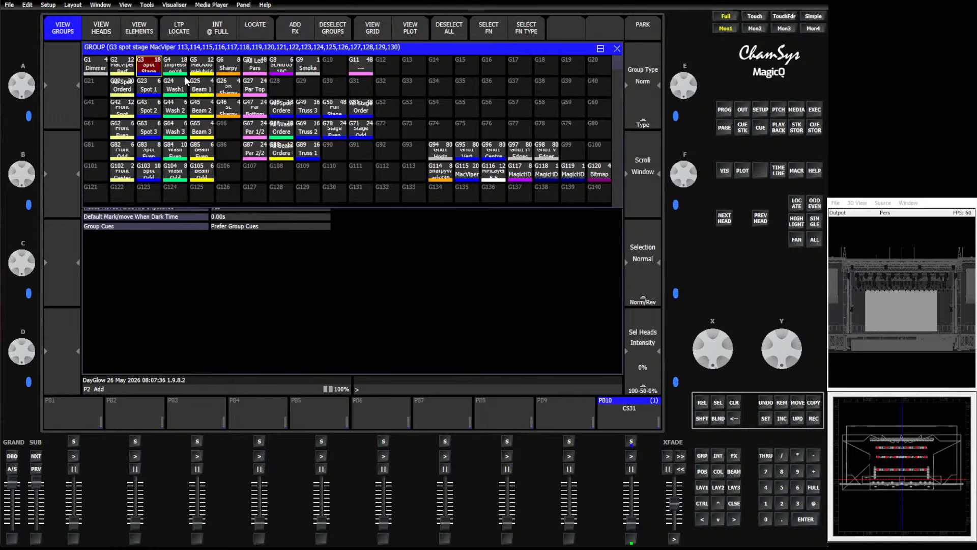
left_click(148, 71)
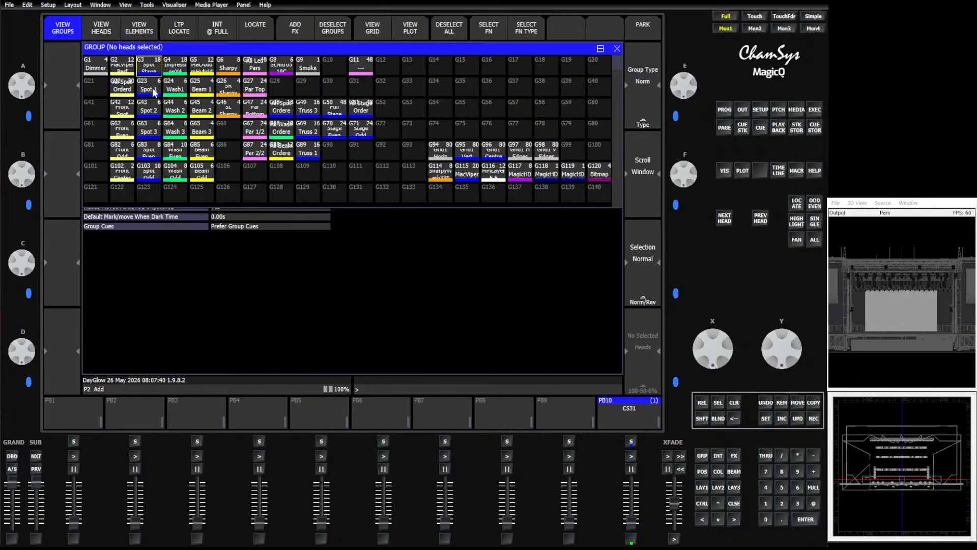
left_click(153, 90)
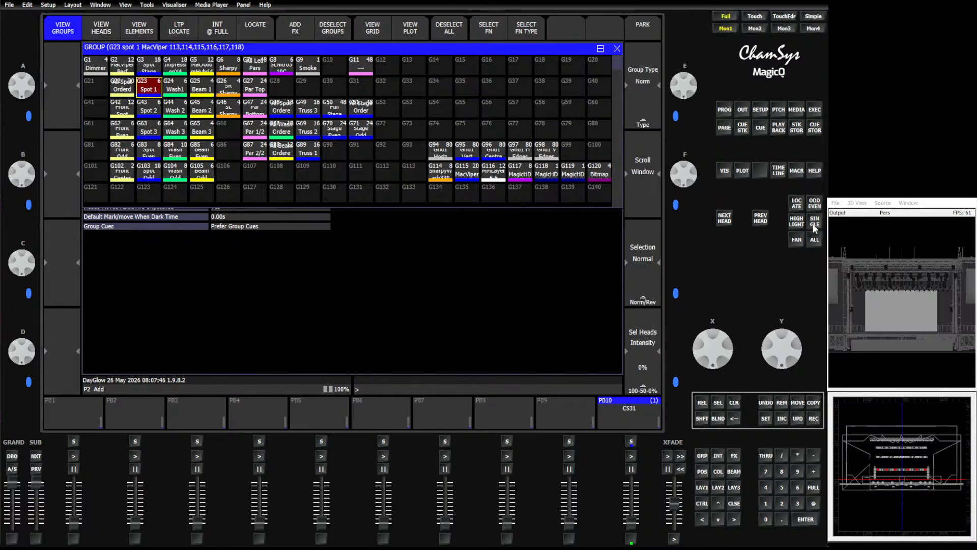
left_click(813, 206)
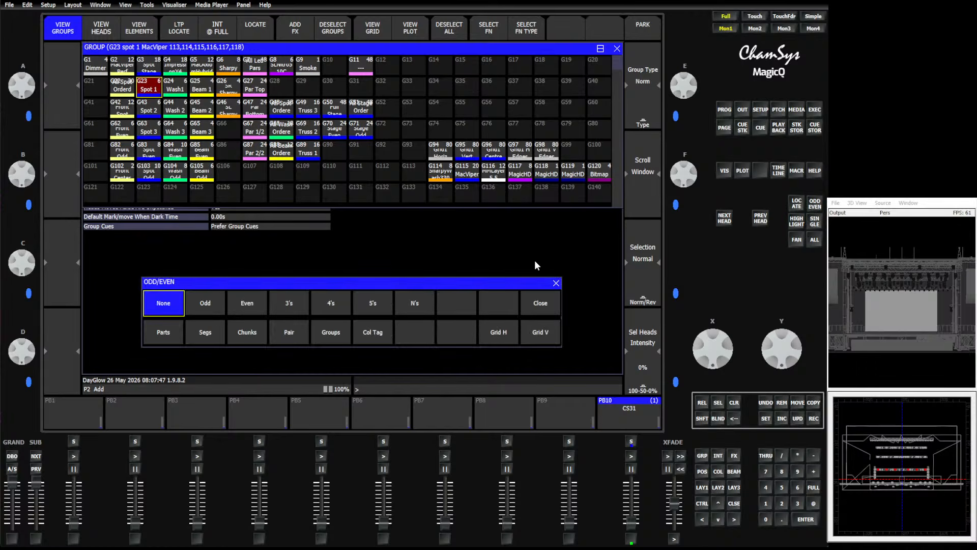
left_click(288, 334)
left_click(199, 307)
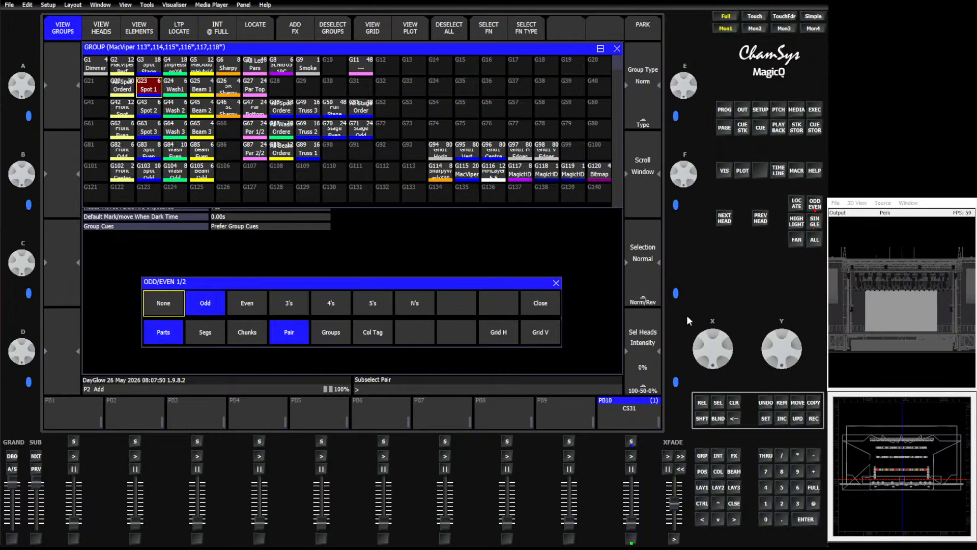
Highlight the odd-pair subselection and record it as a new group in G36.
left_click(797, 223)
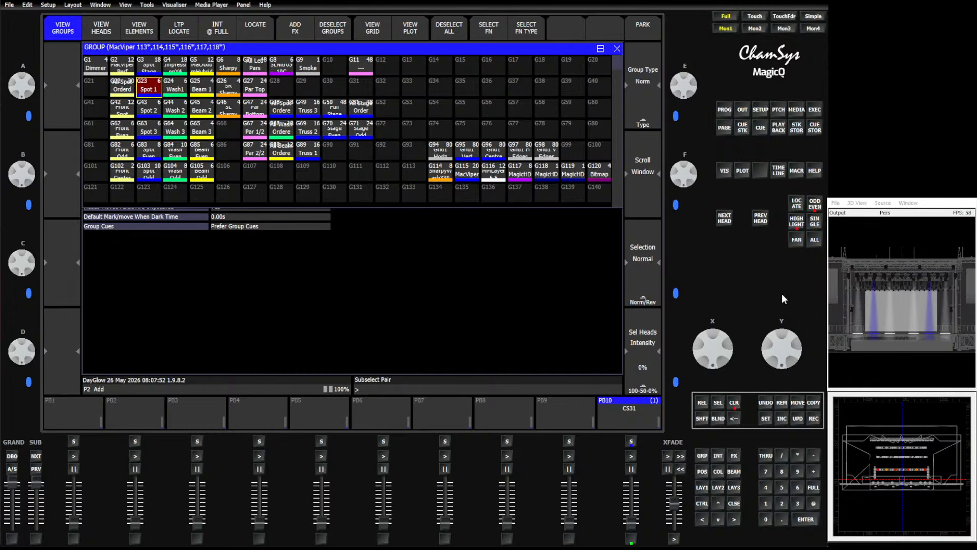
left_click(814, 418)
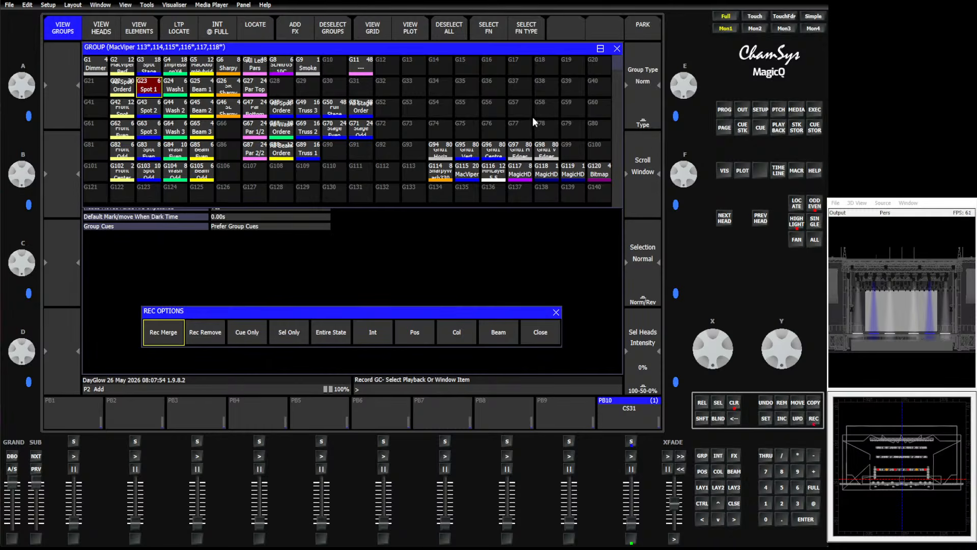
left_click(492, 87)
Step to the even-pair subselection and record it as a new group in G37.
left_click(814, 203)
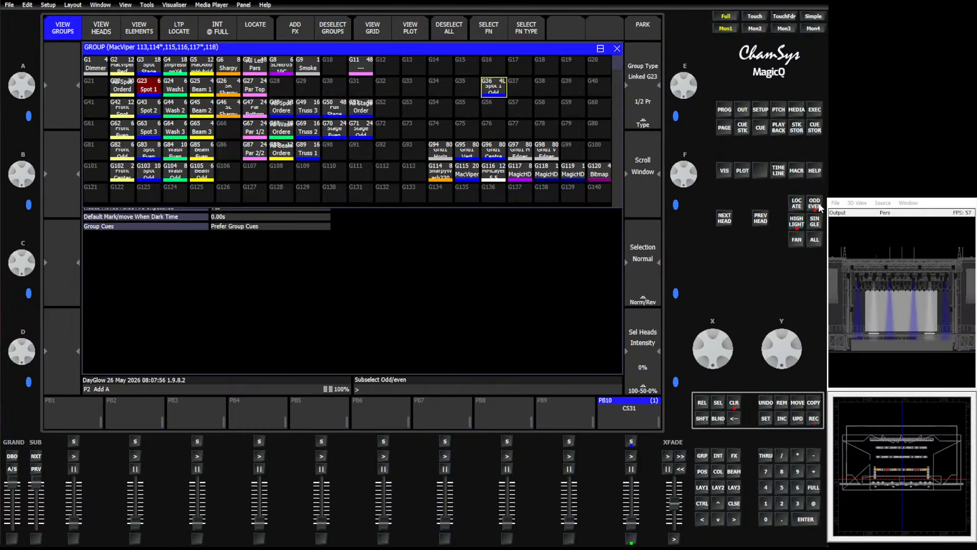
left_click(814, 418)
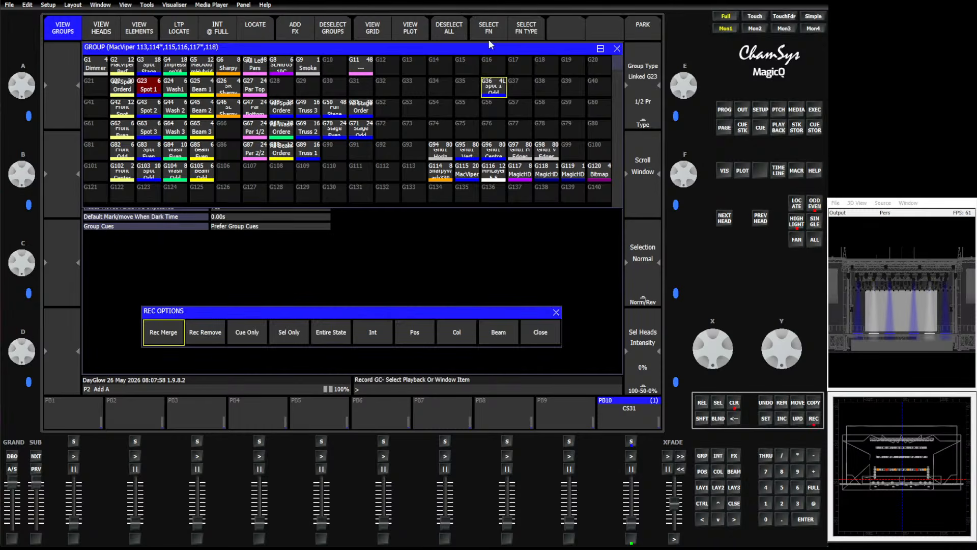
left_click(518, 91)
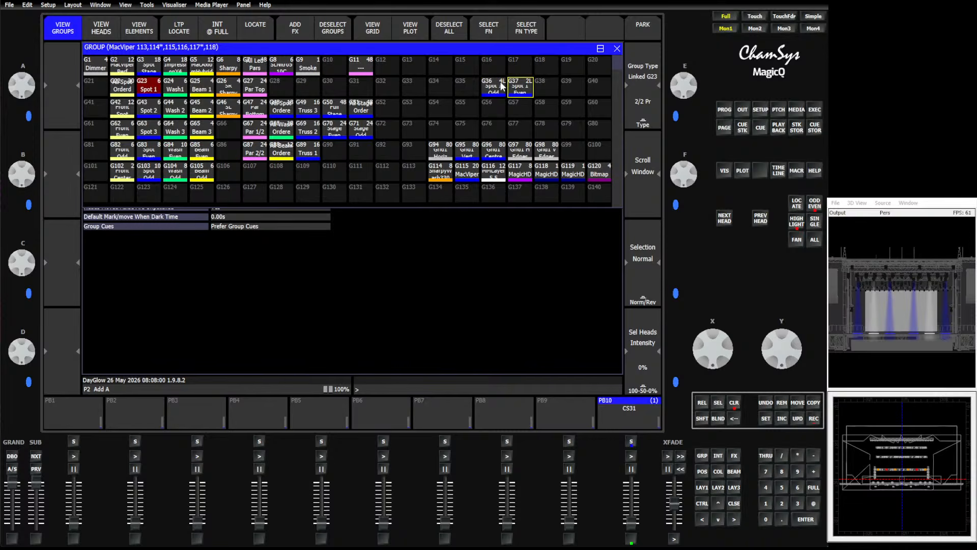
Select the new Spot 1 odd and even groups together, then deselect them.
left_click(501, 86)
left_click(524, 89)
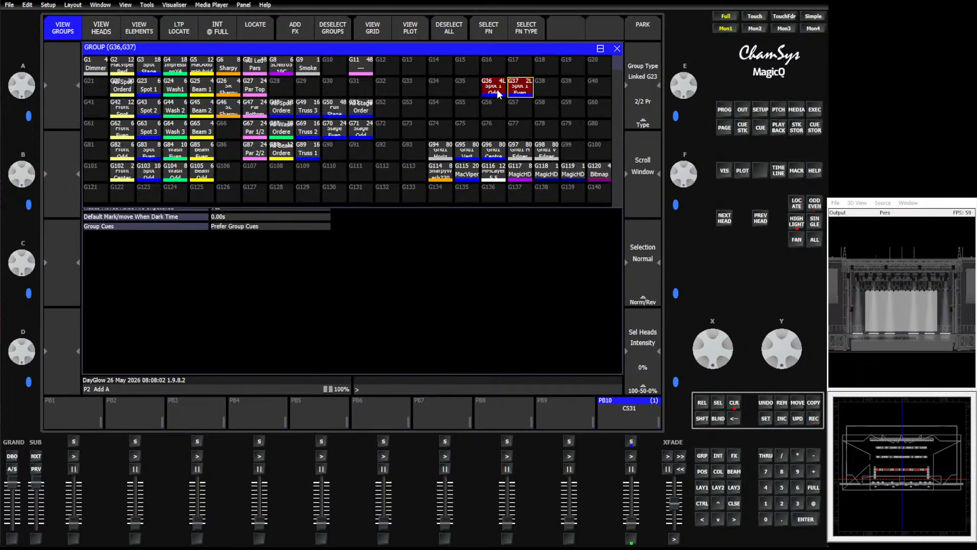
left_click(497, 92)
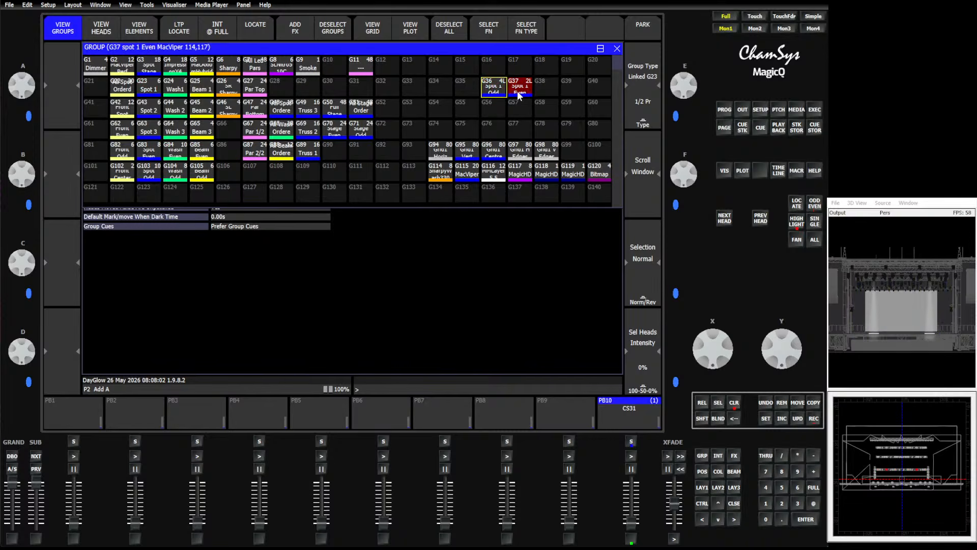
Select the G3, G23 and G43 spot groups in turn, then clear the selection.
left_click(155, 66)
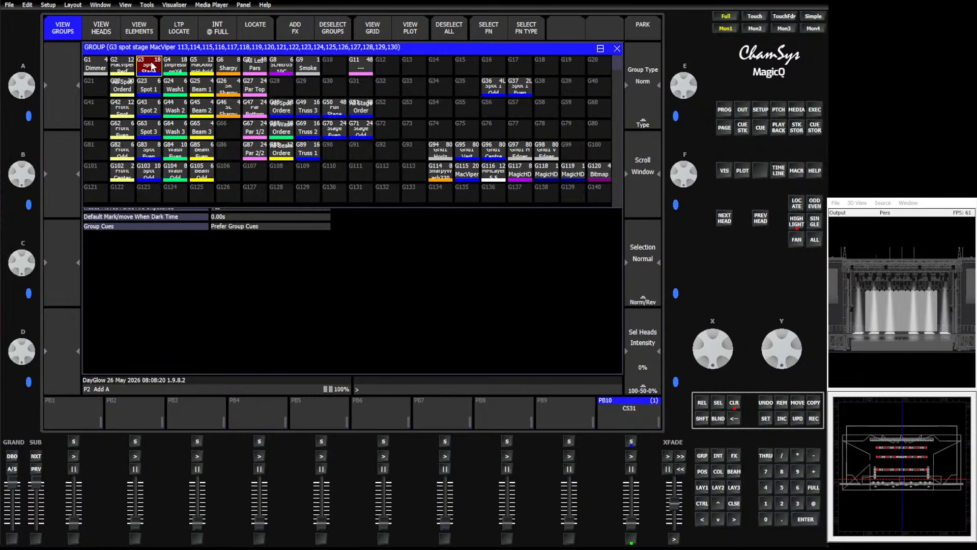
left_click(151, 85)
left_click(152, 108)
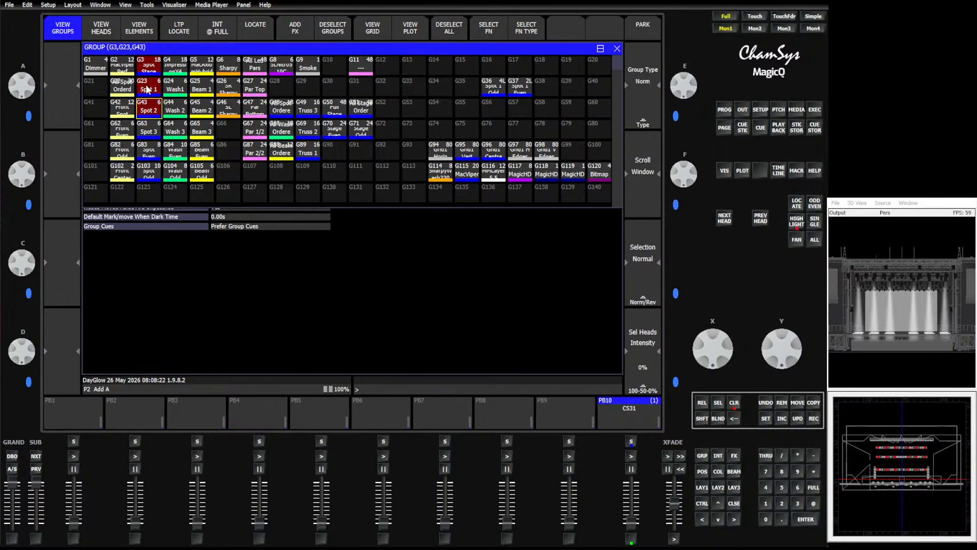
left_click(147, 88)
left_click(149, 72)
left_click(150, 109)
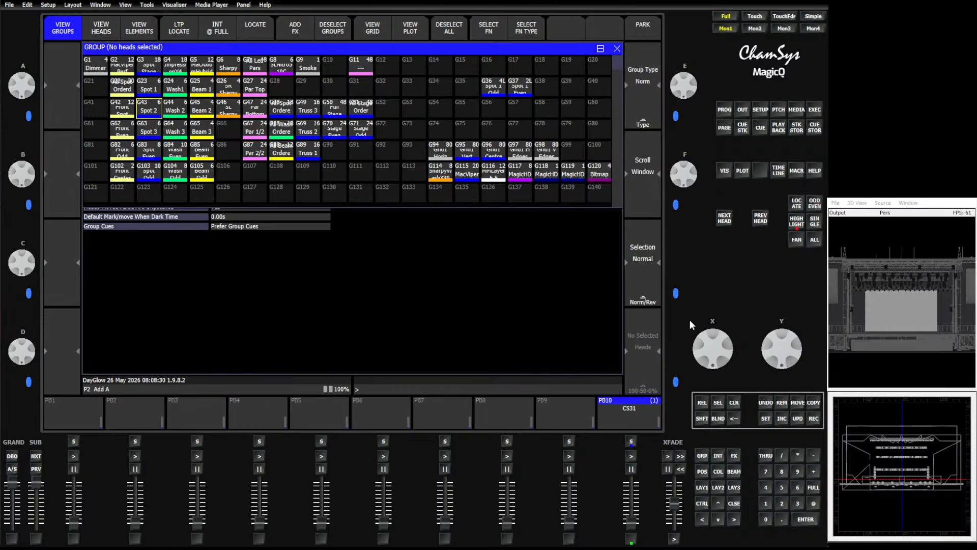
Switch to playback page 1 and open the Led Bliners playback's cue stack.
left_click(778, 112)
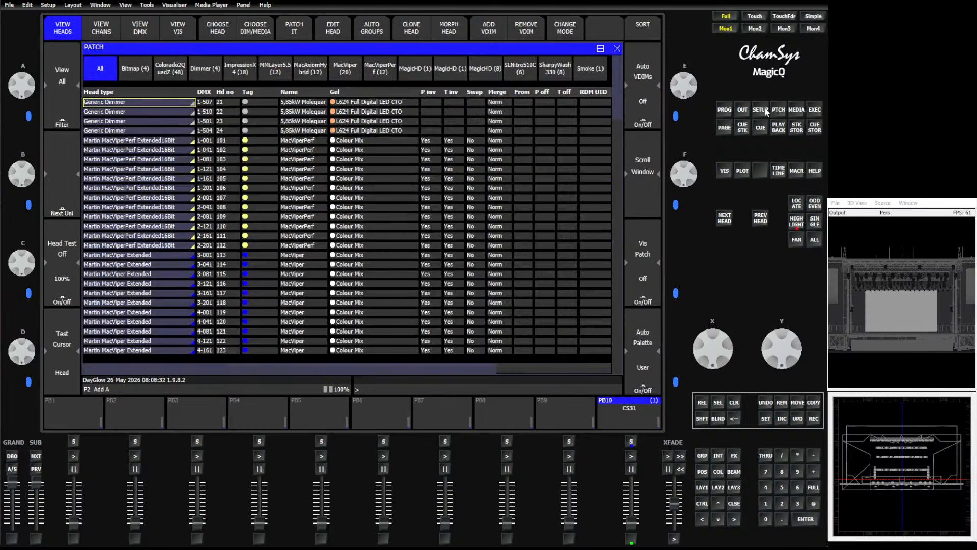
left_click(772, 130)
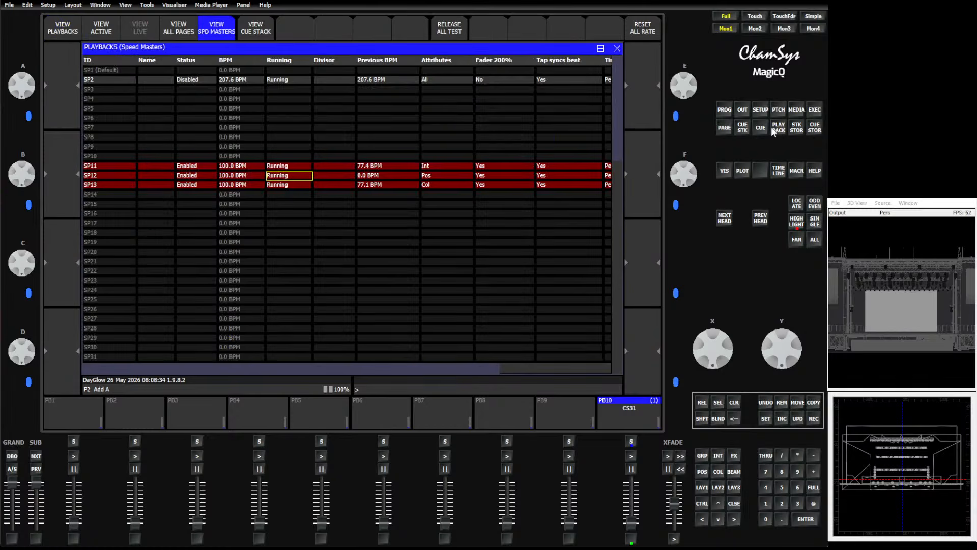
left_click(722, 112)
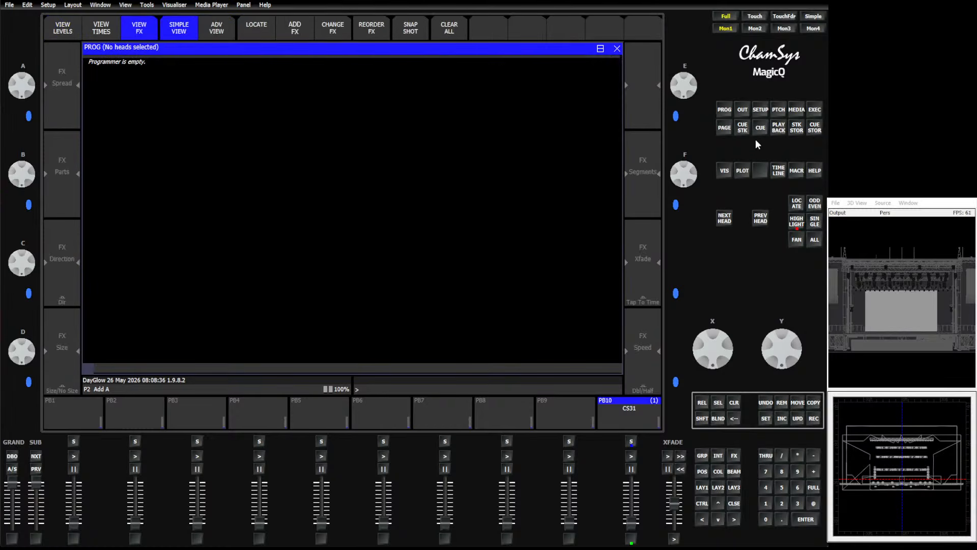
left_click(724, 127)
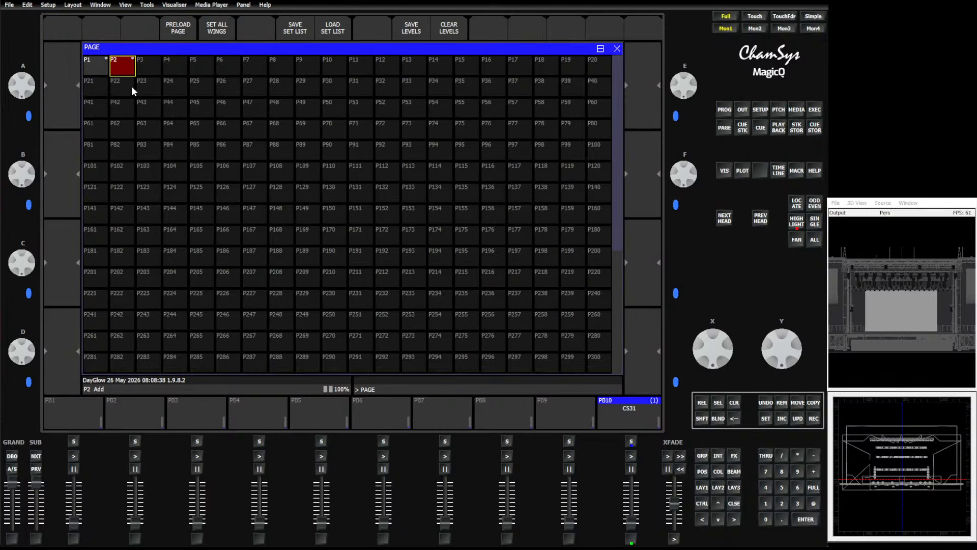
left_click(96, 67)
left_click(246, 409)
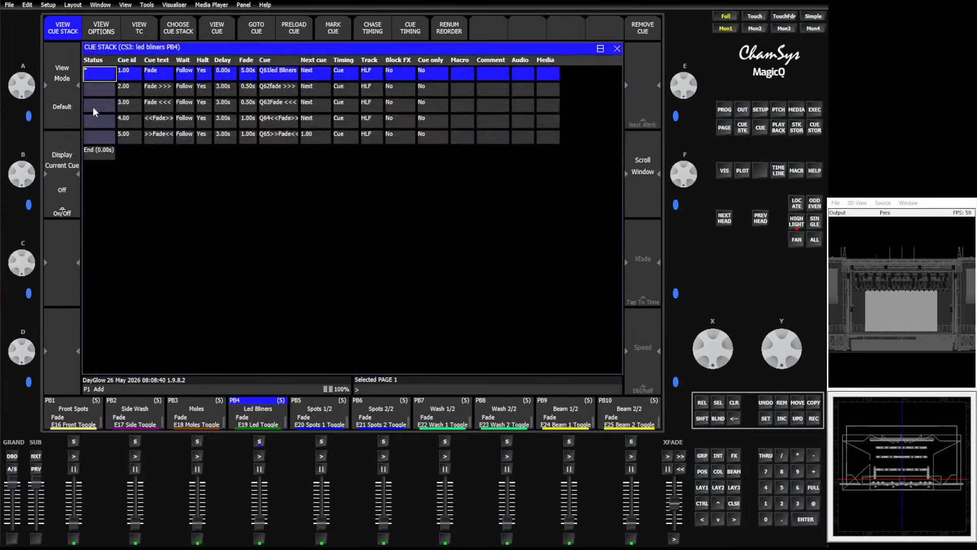
Open the Led Bliners stack's first cue and select its colour channel cells.
left_click(222, 33)
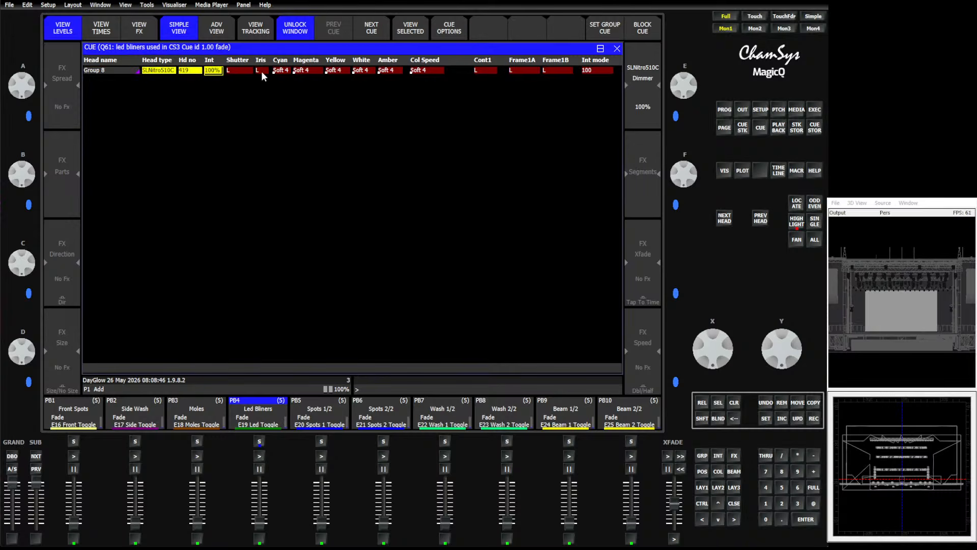
left_click_drag(280, 70, 423, 72)
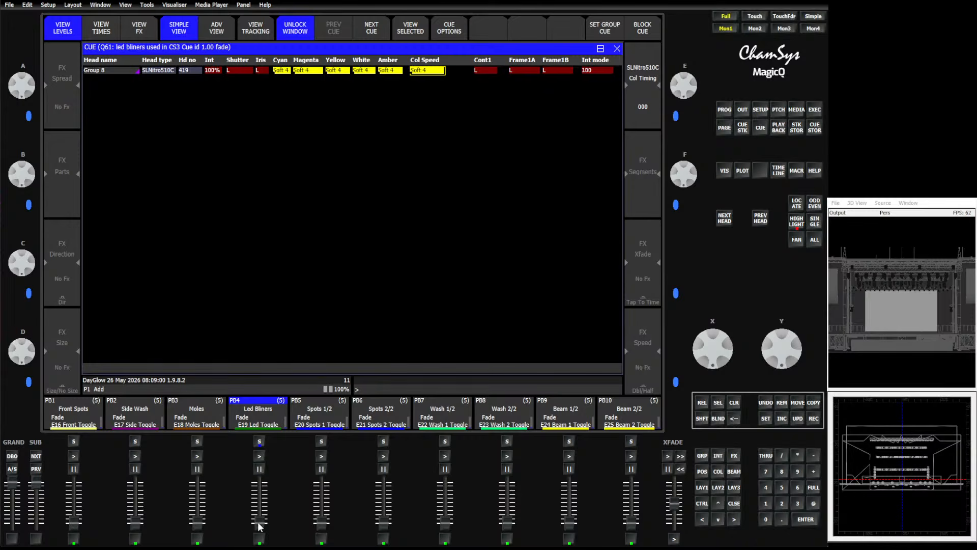
Raise the Led Bliners playback fader, then release all playbacks.
mouse_move(259, 523)
left_mouse_down()
mouse_move(263, 457)
mouse_move(260, 524)
left_mouse_up()
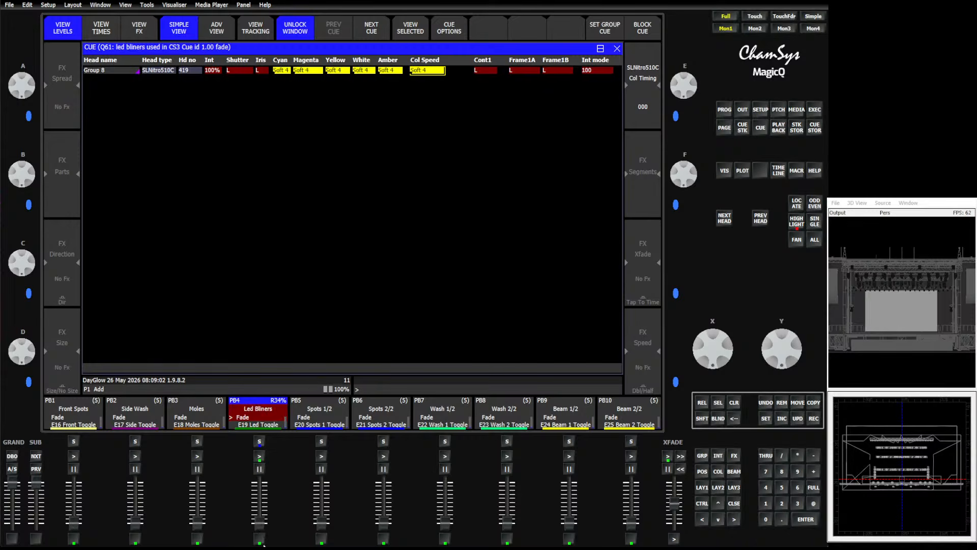
left_click(702, 418)
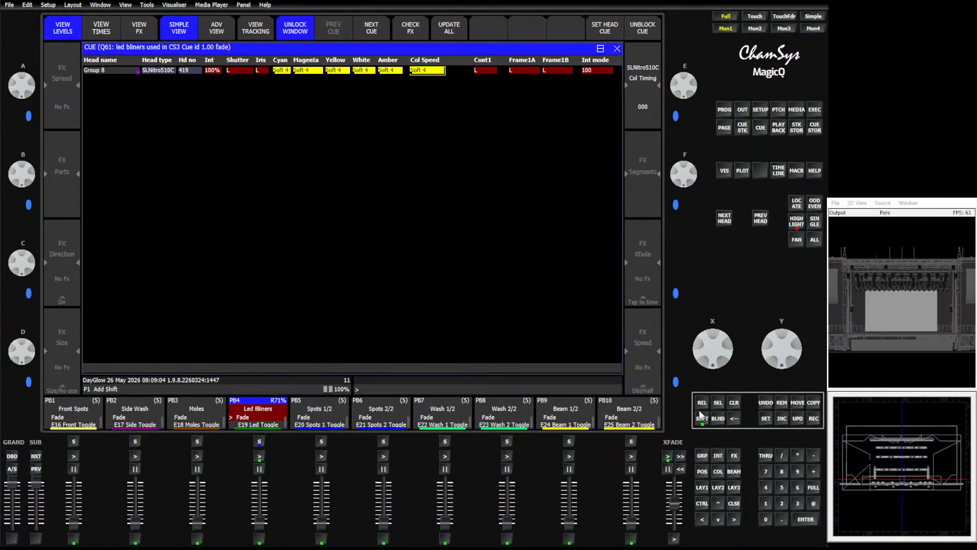
left_click(702, 402)
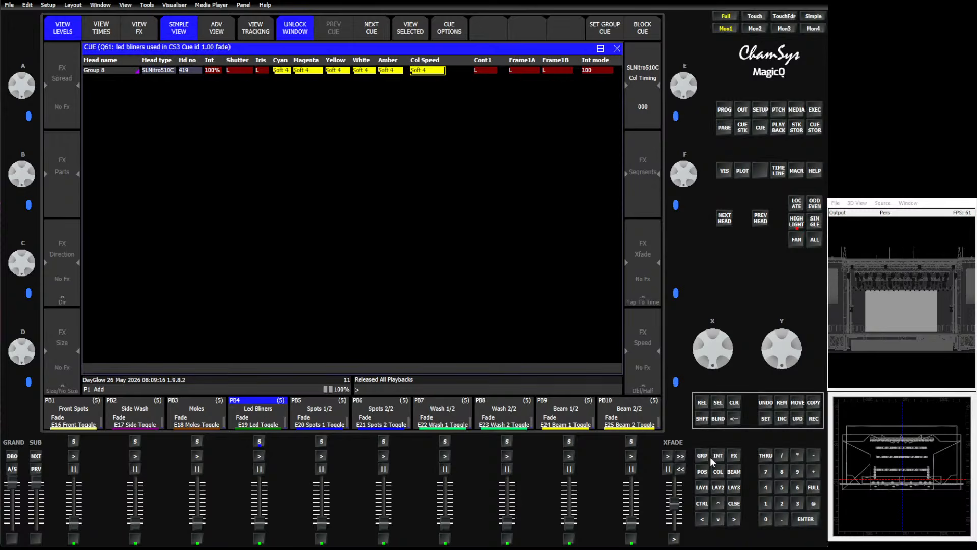
Go to execute page 2 and open the Circle Groups item's cue stack.
left_click(733, 455)
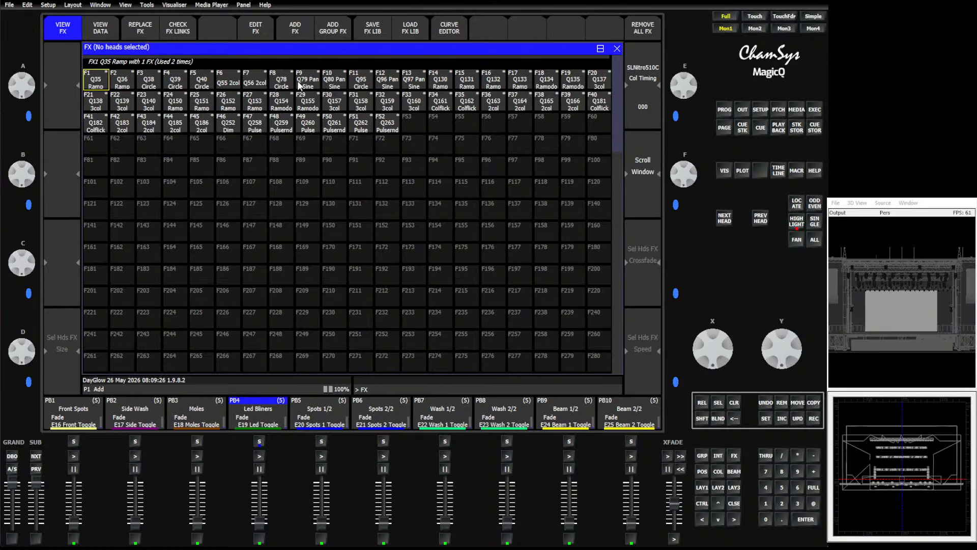
left_click(815, 110)
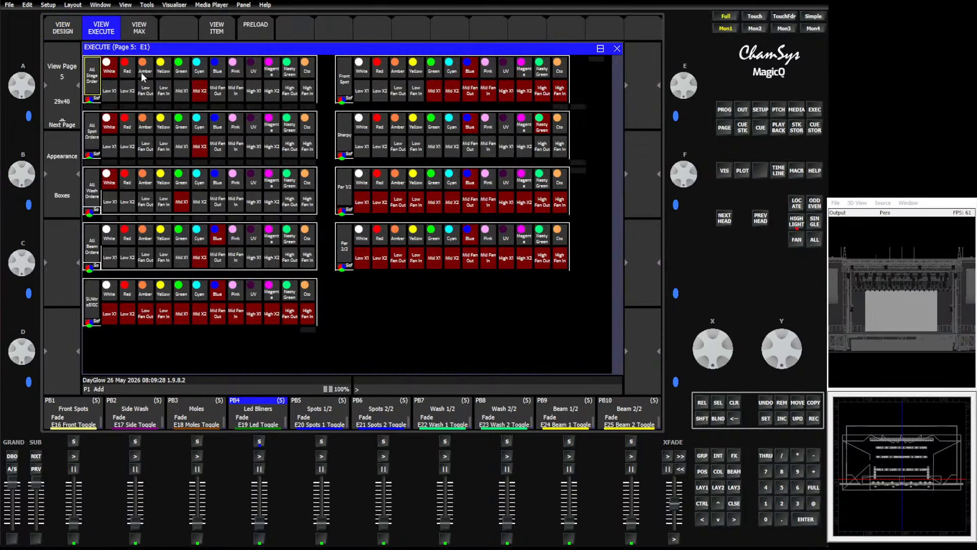
left_click(64, 68)
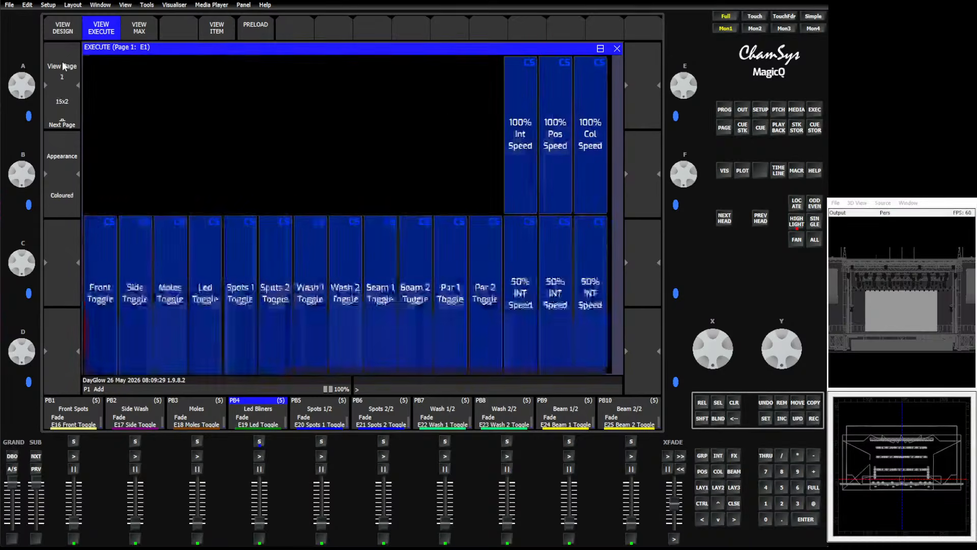
left_click(61, 99)
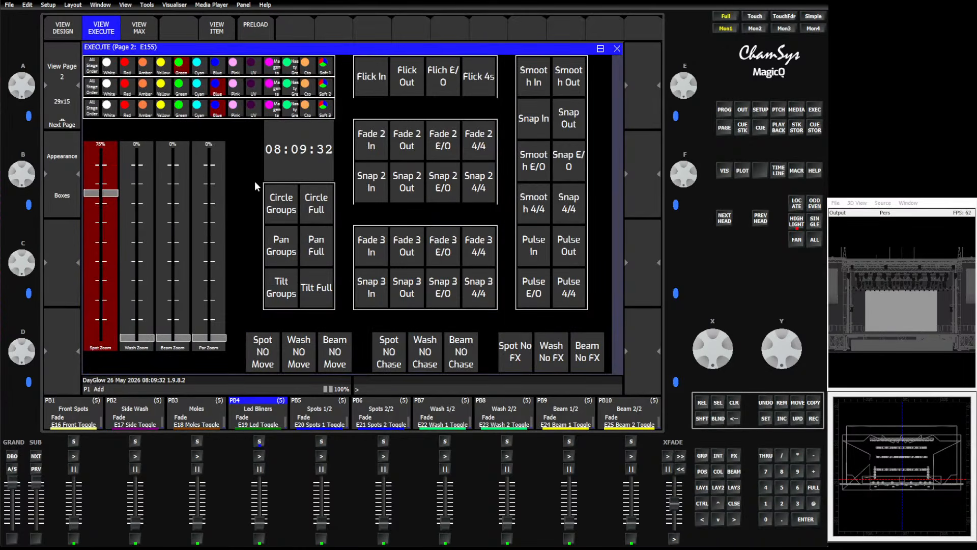
left_click(278, 170)
key("Down")
key("Down")
key("Down")
left_click(219, 31)
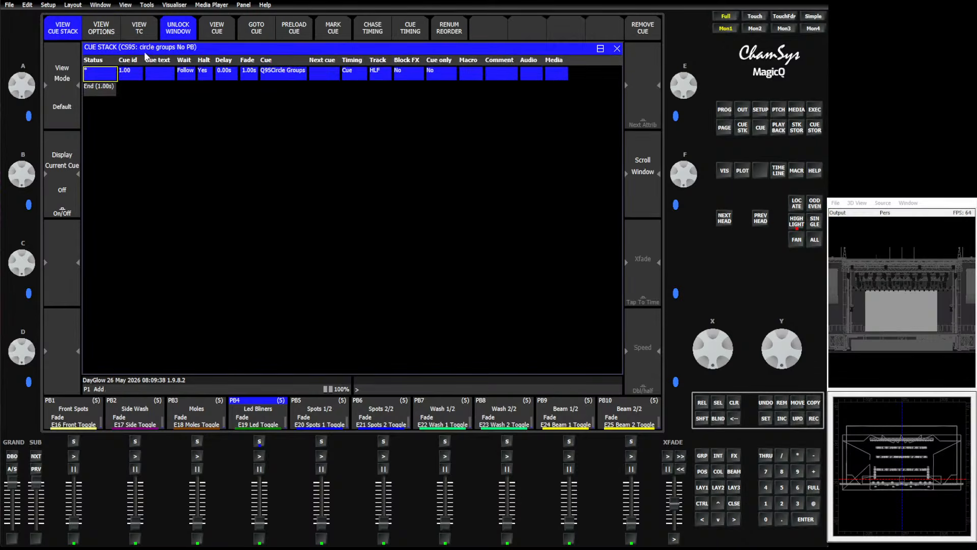
View the Circle Groups cue's FX in the advanced view.
left_click(210, 35)
left_click(149, 32)
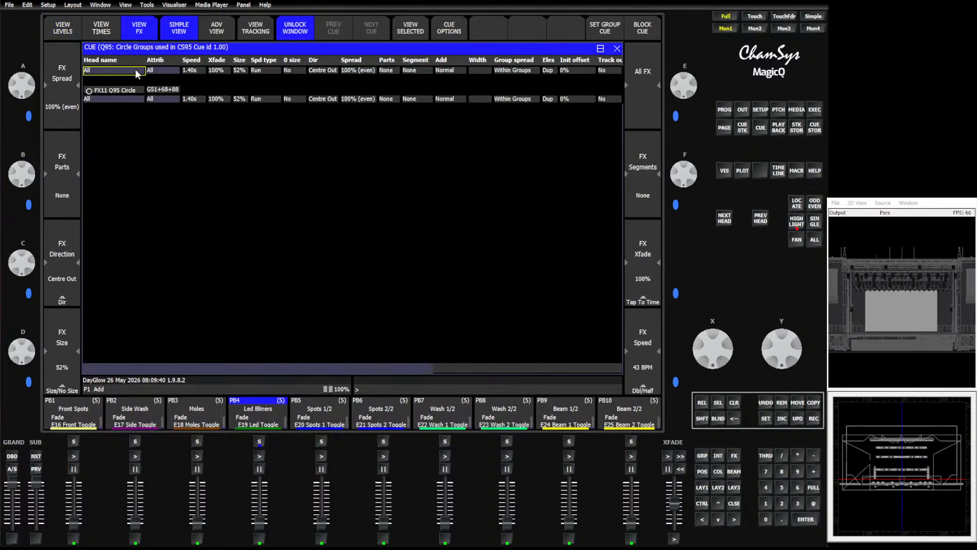
left_click(209, 34)
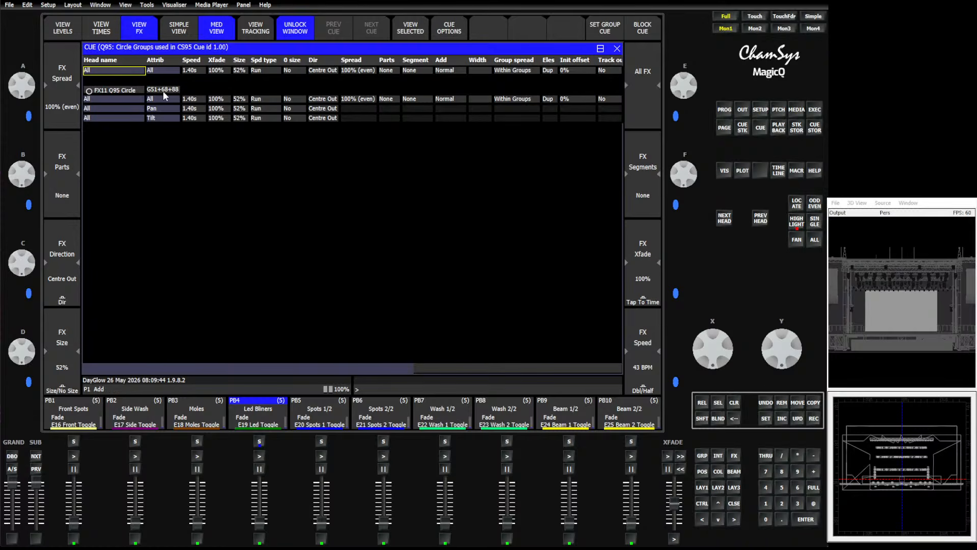
left_click(209, 34)
left_click(212, 35)
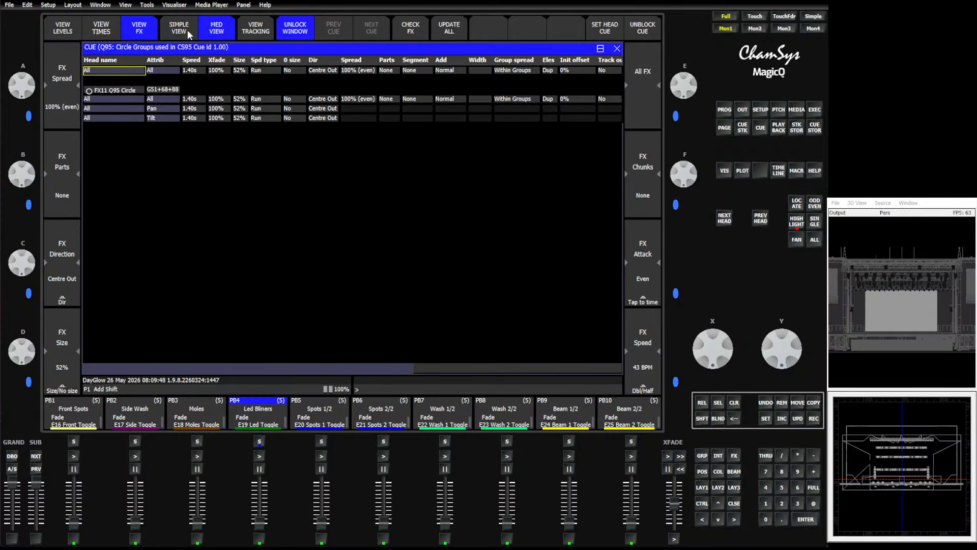
left_click(214, 36)
left_click(214, 36)
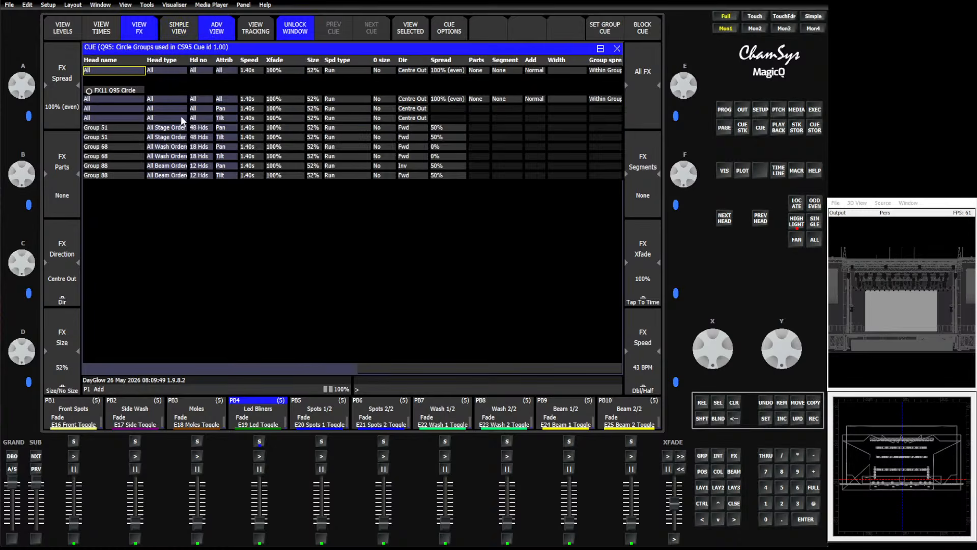
Select the cue's FX rows for groups 51, 68 and 88.
left_click(118, 129)
left_click(116, 154)
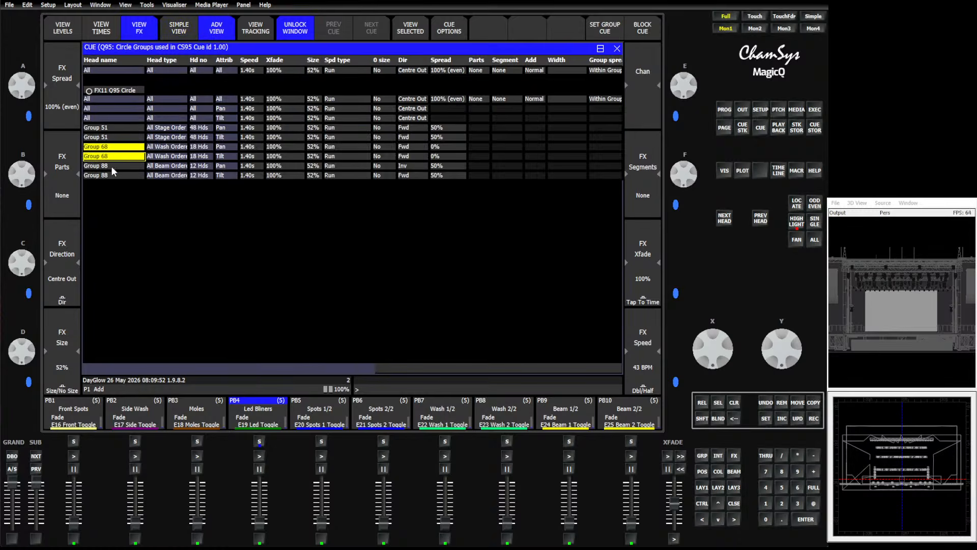
left_click(114, 174)
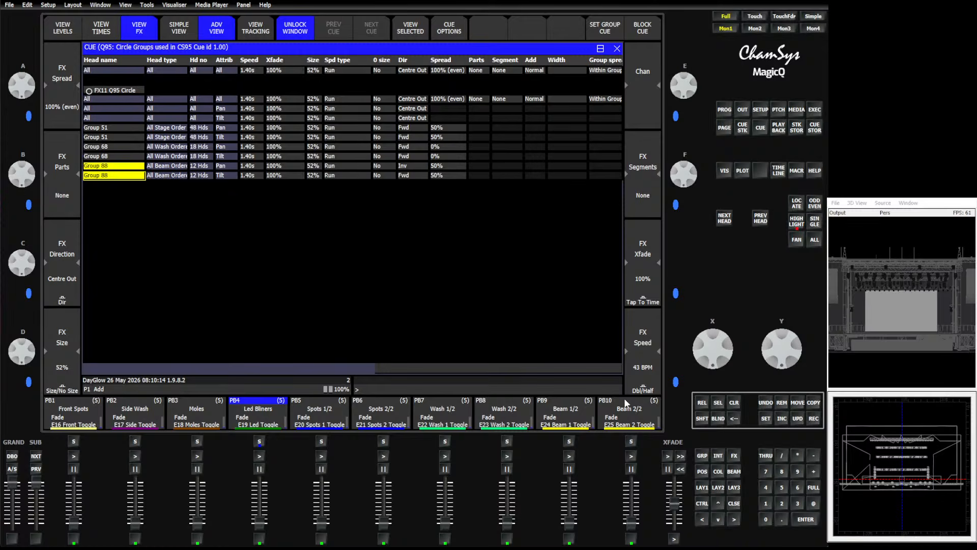
Select the G2 MacViperPerf group.
left_click(724, 127)
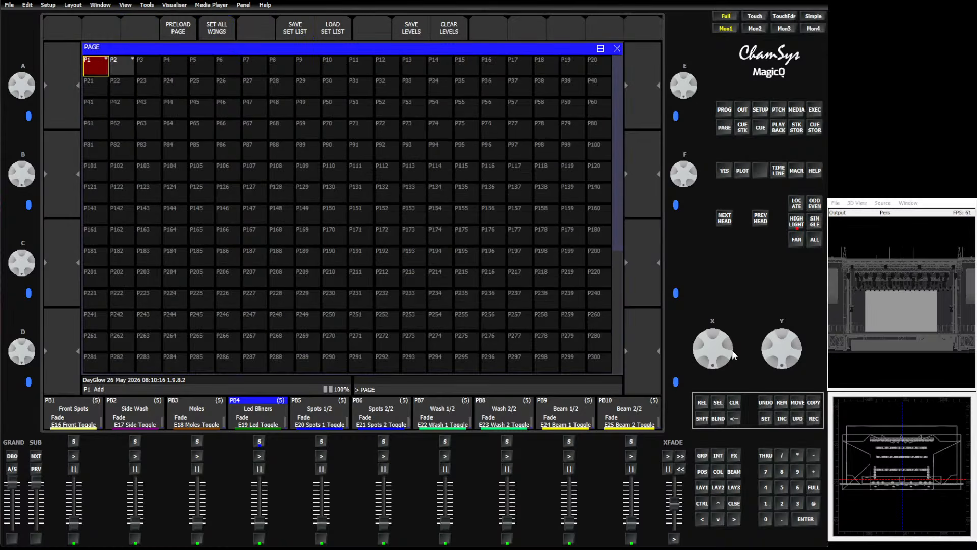
left_click(702, 453)
left_click(124, 74)
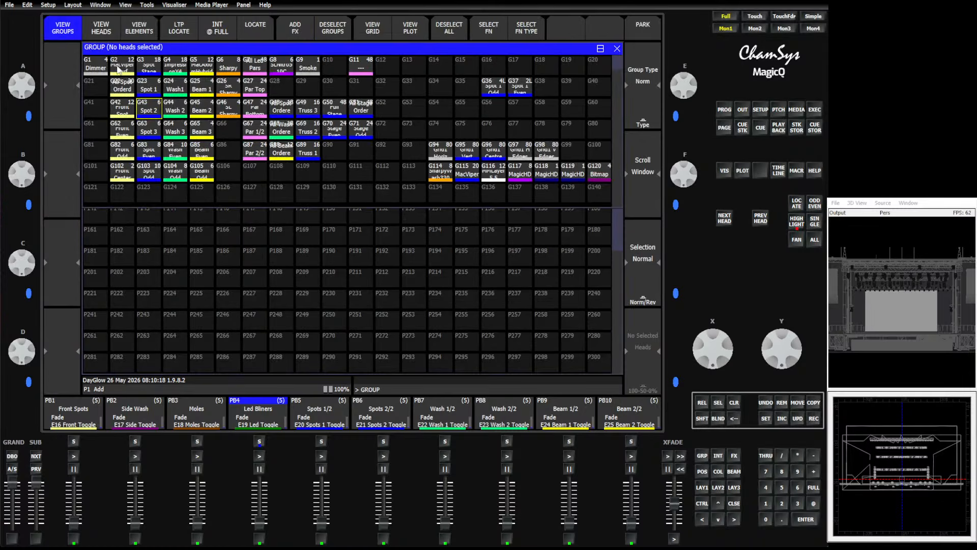
Switch to playback page 2 and return to the group window.
left_click(724, 128)
left_click(122, 66)
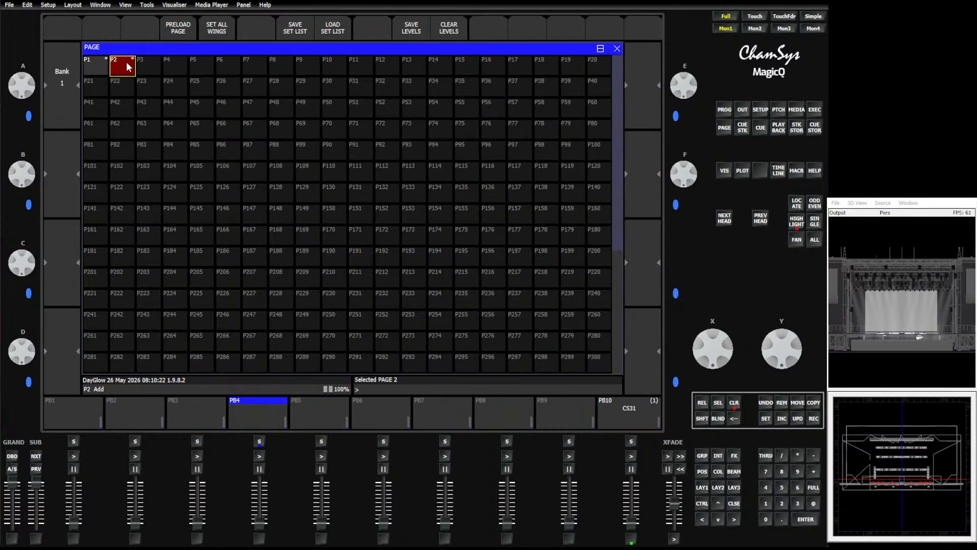
left_click(702, 454)
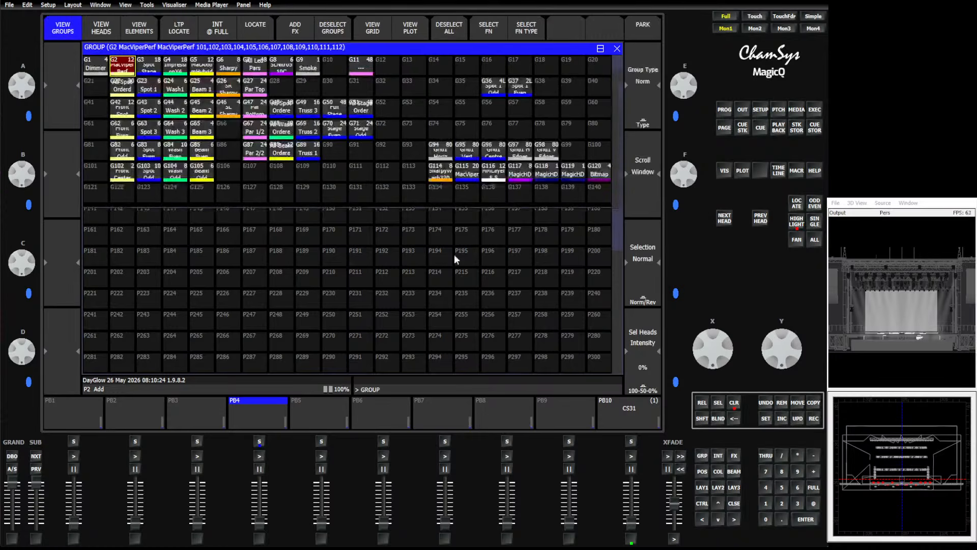
Record the selected G2 MacViperPerf group onto playback 8 and clear the programmer.
left_click(814, 418)
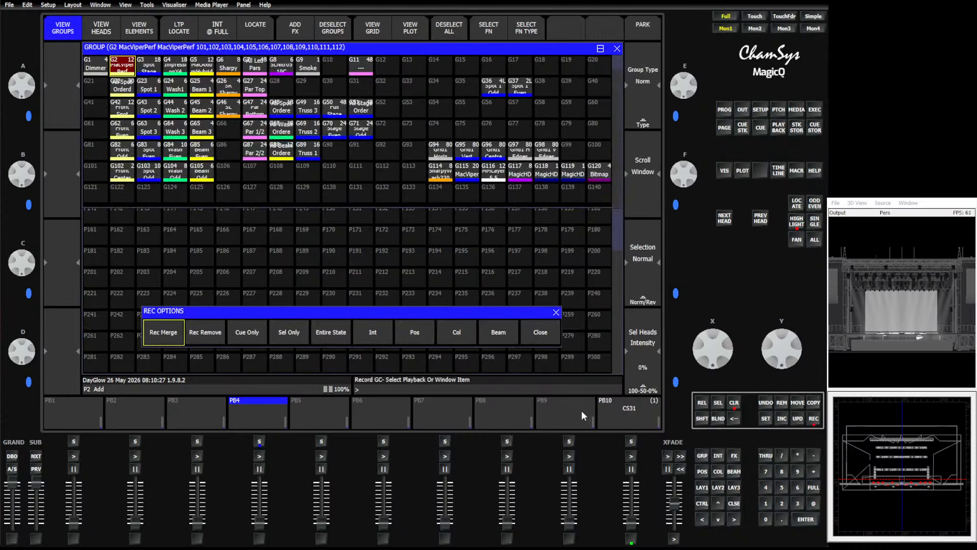
left_click(500, 409)
left_click(733, 405)
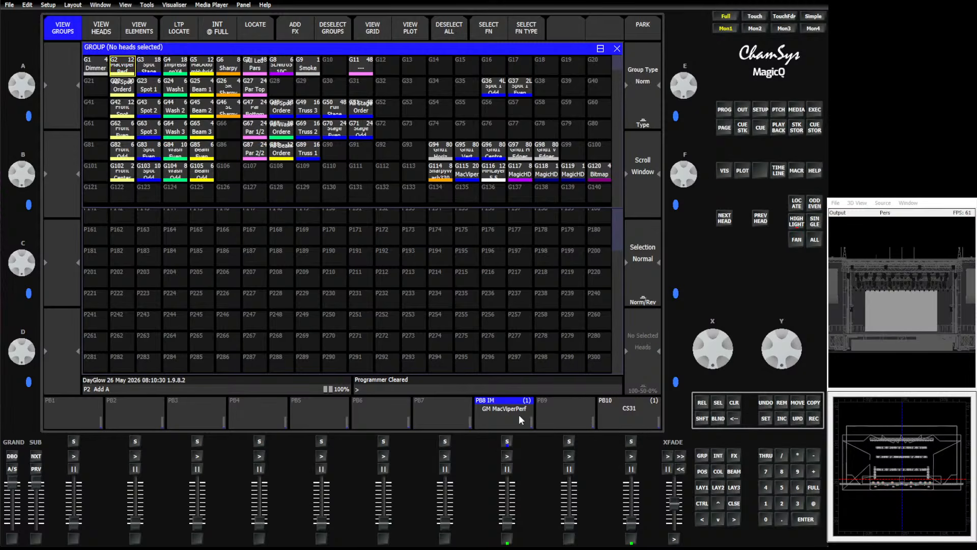
Open playback 8's cue stack and inspect its function options, including the intensity master and group ID settings.
left_click(491, 412)
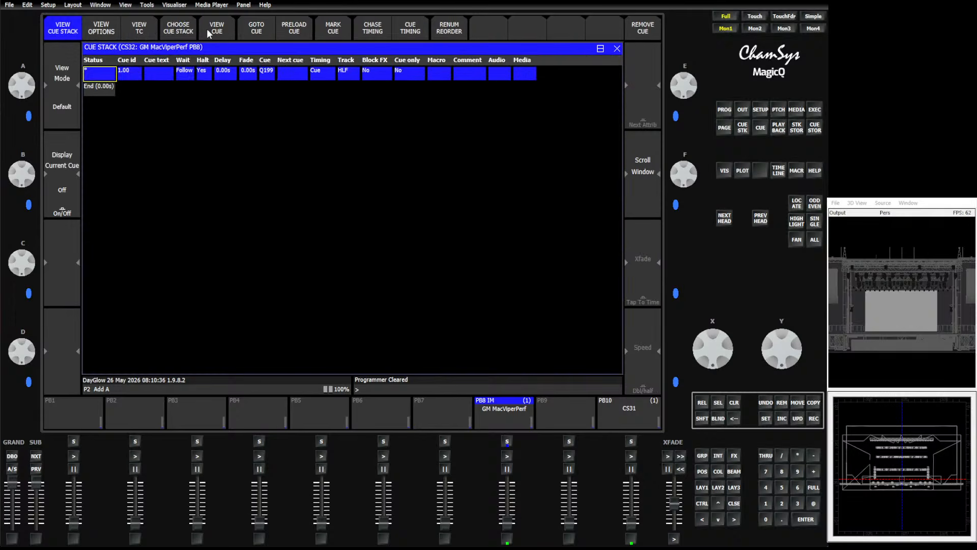
left_click(112, 28)
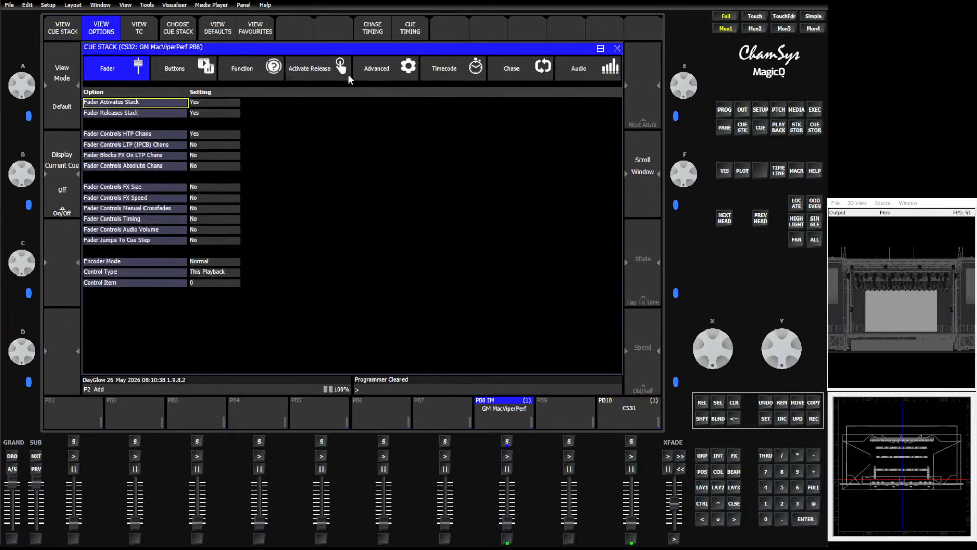
left_click(249, 71)
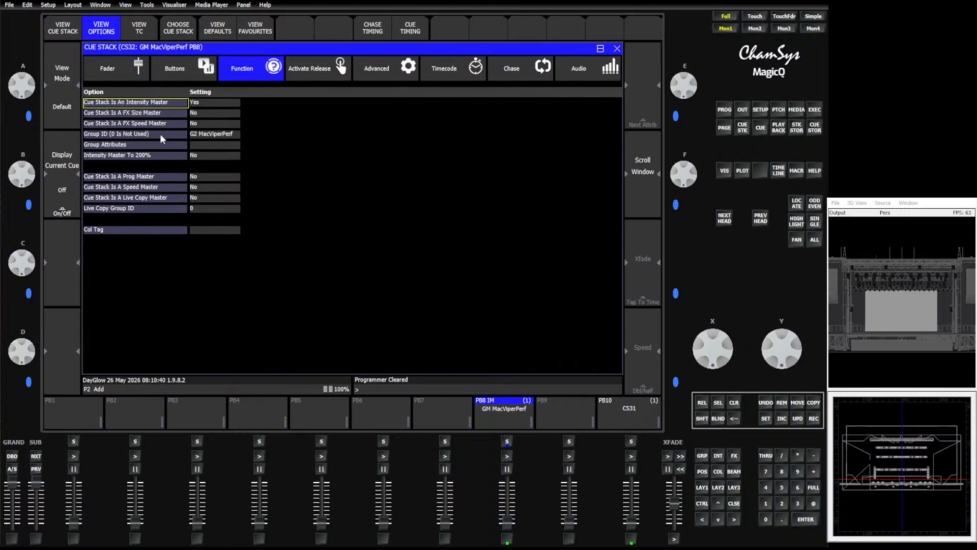
left_click(210, 134)
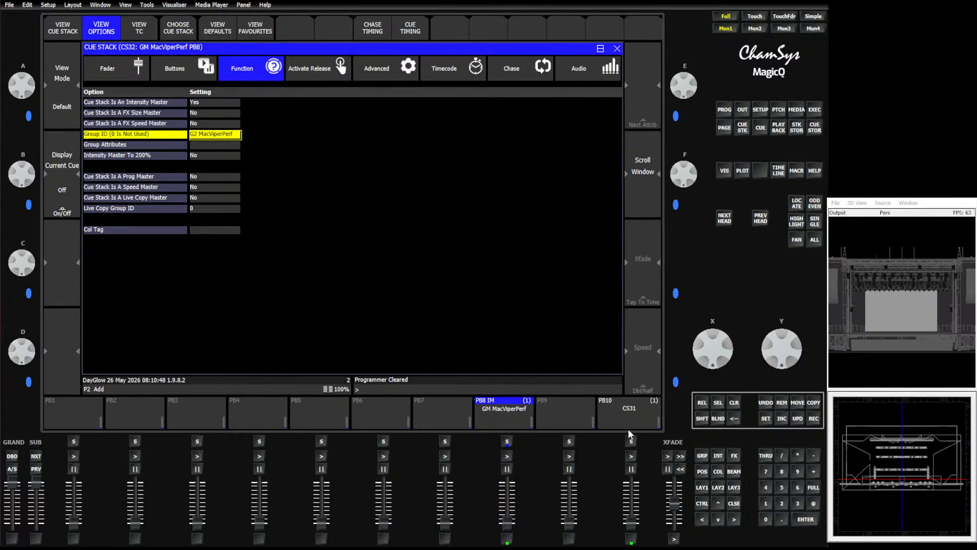
Select the G2 MacViperPerf group and pull playback 8's fader down.
left_click(701, 456)
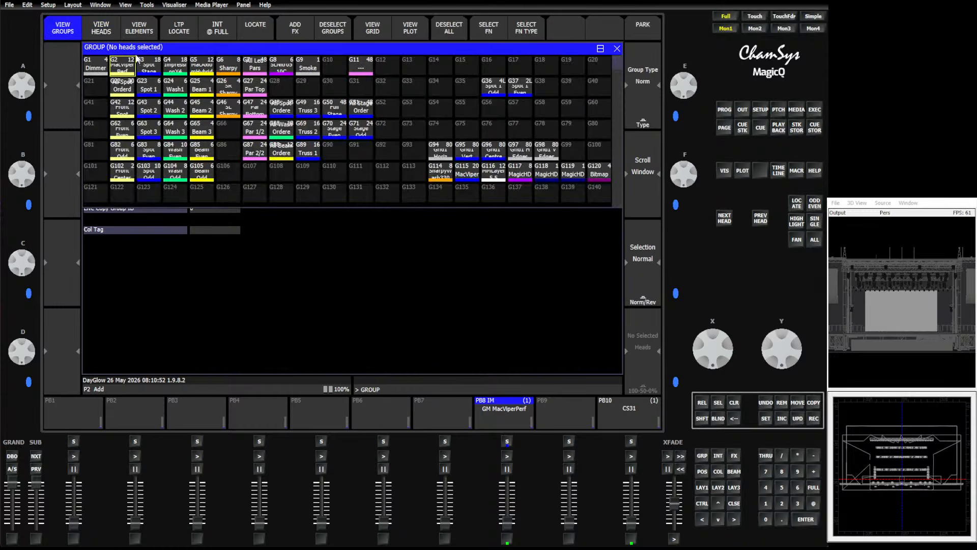
left_click(123, 65)
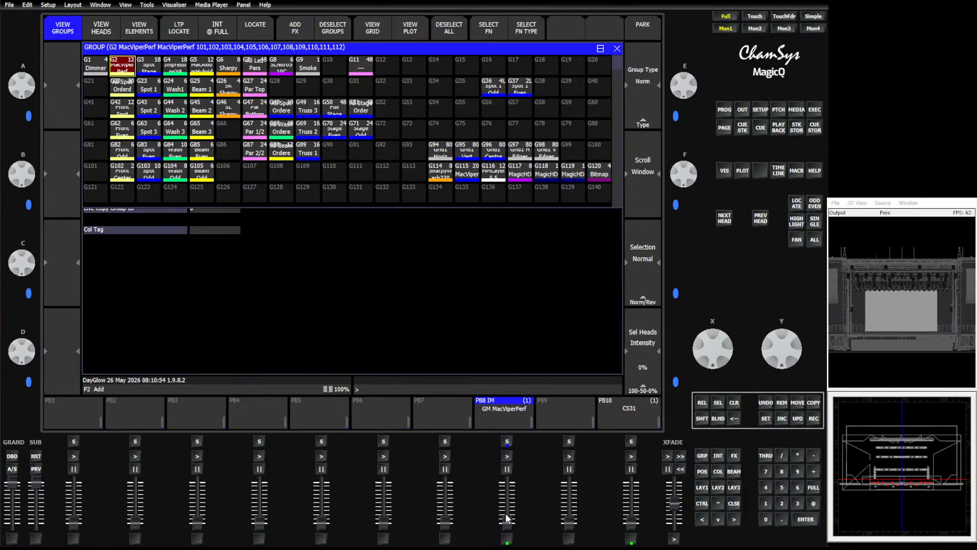
mouse_move(509, 526)
left_mouse_down()
mouse_move(507, 481)
mouse_move(506, 542)
left_mouse_up()
left_click_drag(508, 522, 497, 544)
Open the patch and browse the MacViper fixture rows.
left_click(778, 109)
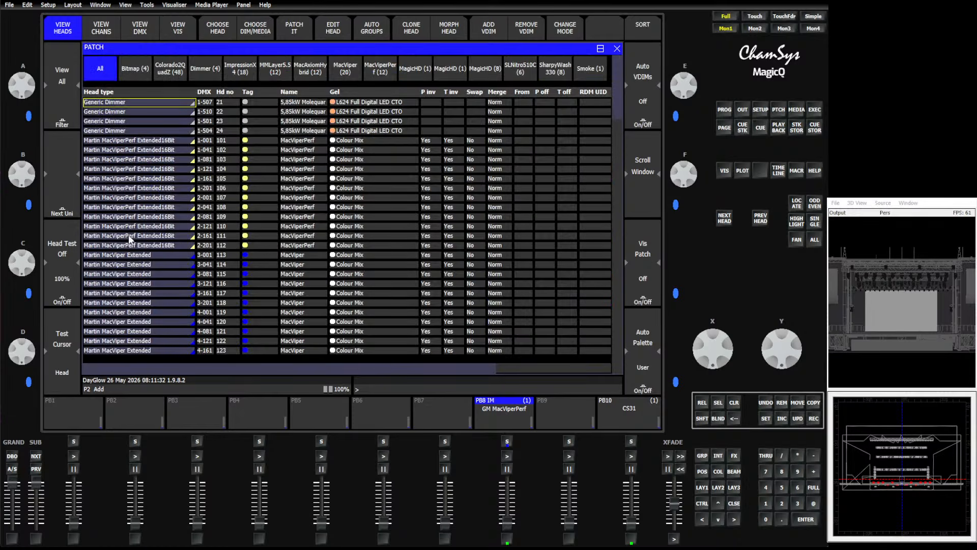
left_click(128, 255)
scroll(129, 255, "down", 16)
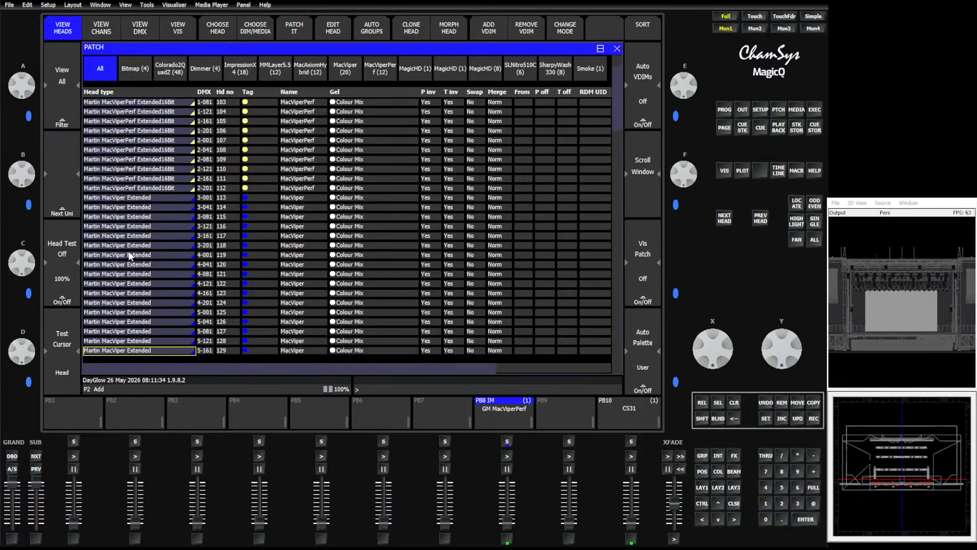
scroll(129, 255, "up", 12)
scroll(128, 252, "up", 1)
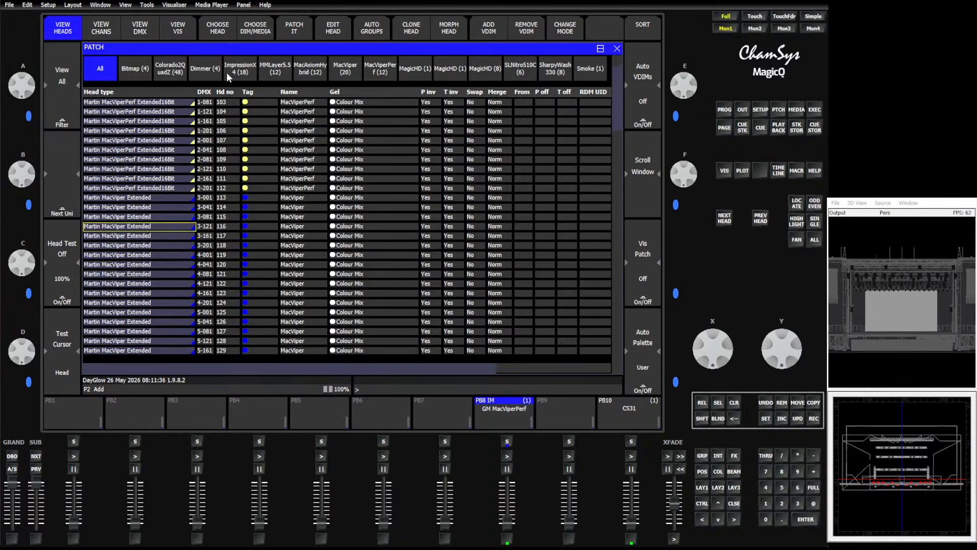
Start choosing a new head type and open the Chauvet Pro manufacturer folder.
left_click(222, 30)
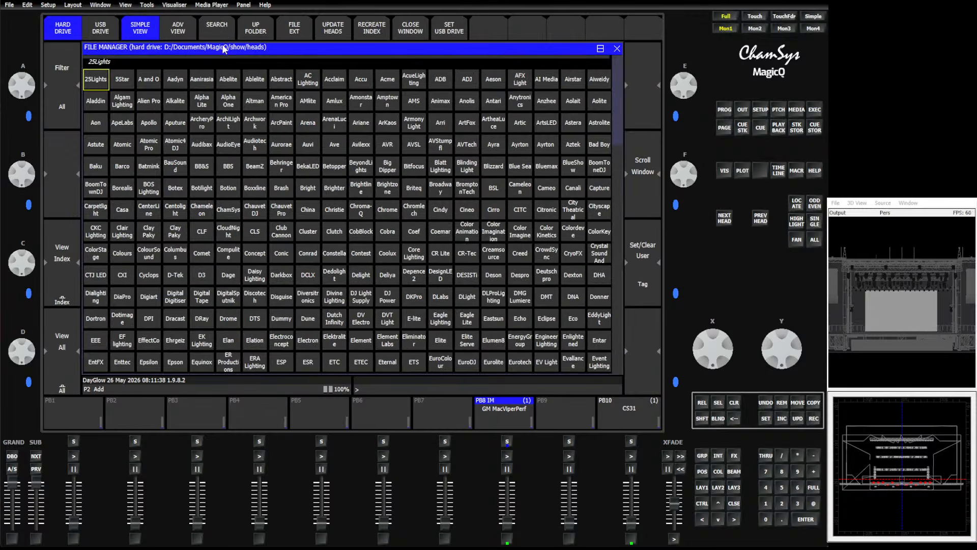
type("Chauvet")
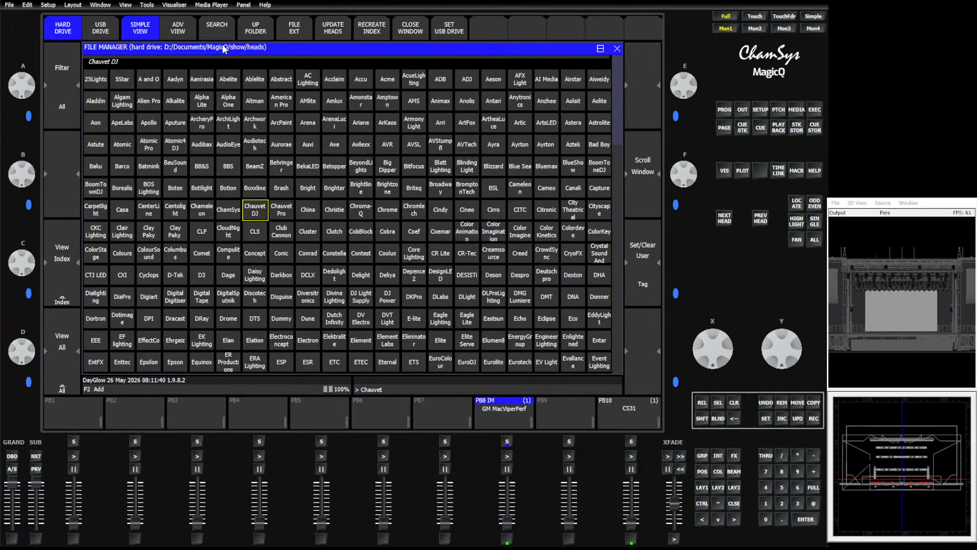
key("Right")
key("Return")
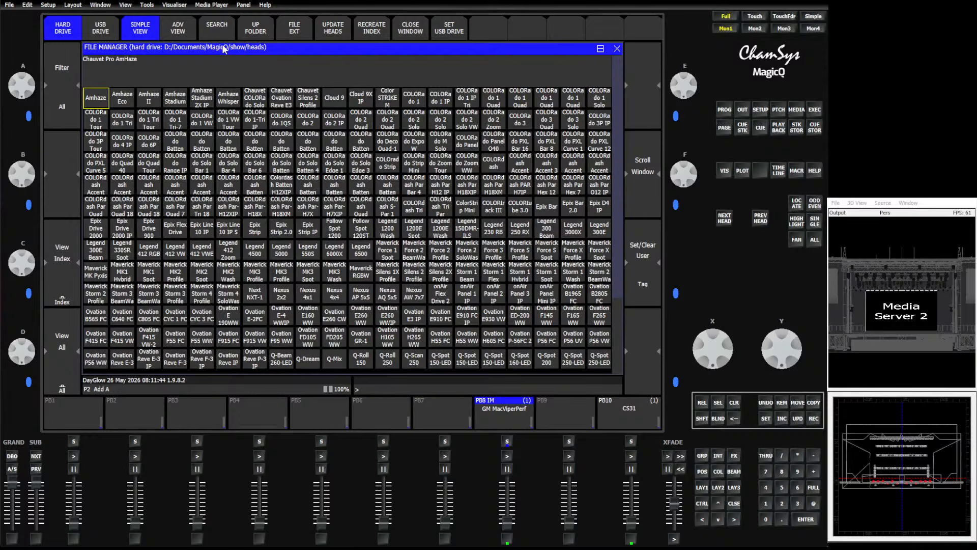
Choose the Chauvet Pro Maverick MK2 Spot personality in Basic mode.
type("Mav")
key("Right")
key("Right")
key("Right")
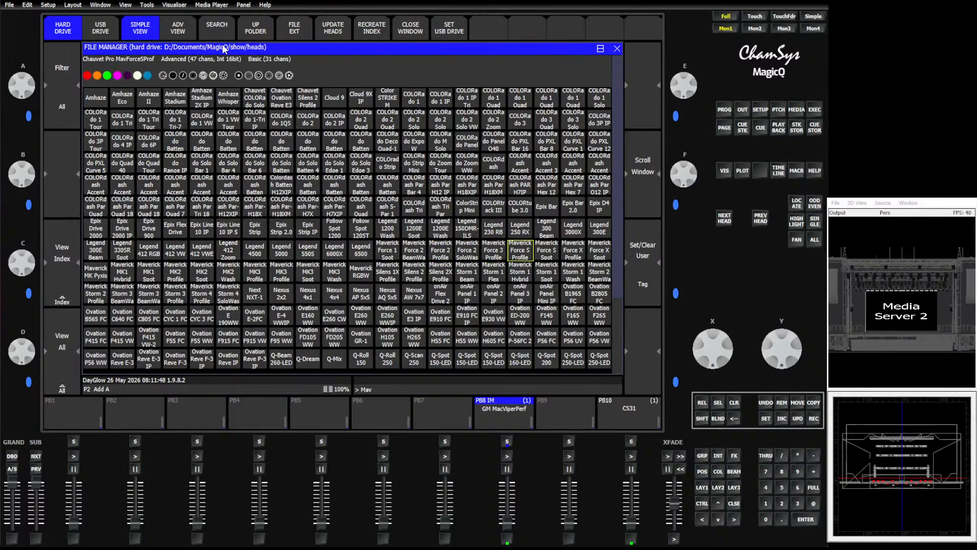
key("Down")
key("Left")
key("Left")
key("Left")
key("Left")
key("Left")
key("Left")
key("Left")
key("Left")
key("Left")
key("Left")
key("Left")
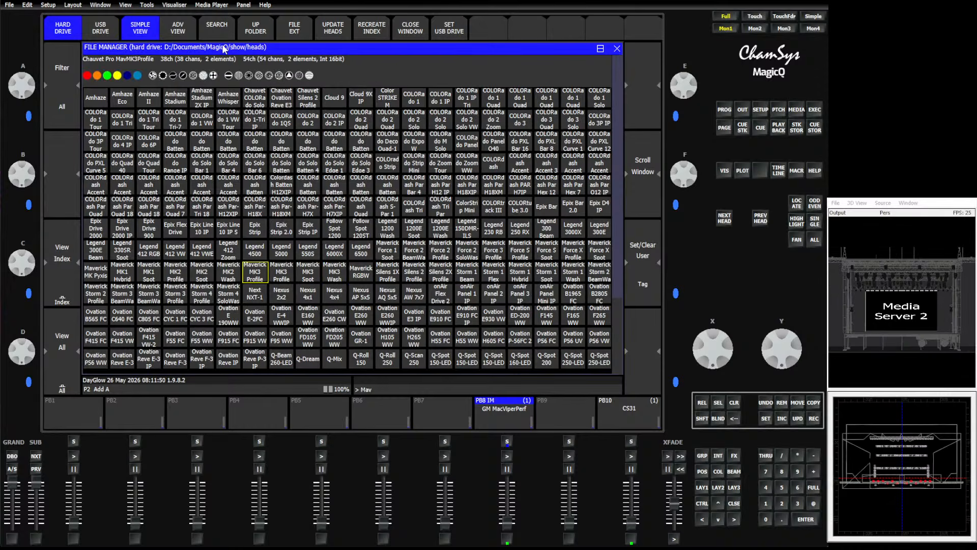
key("Return")
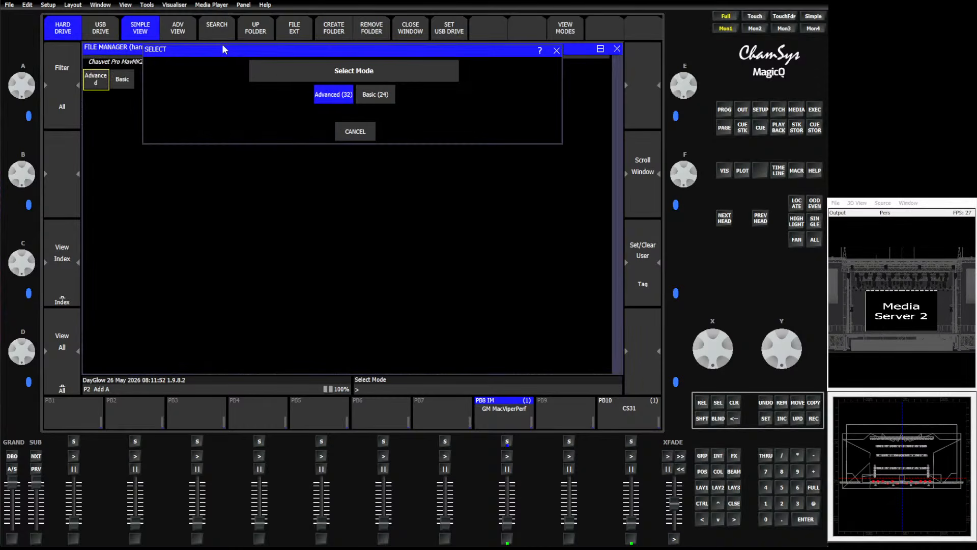
key("Right")
key("Return")
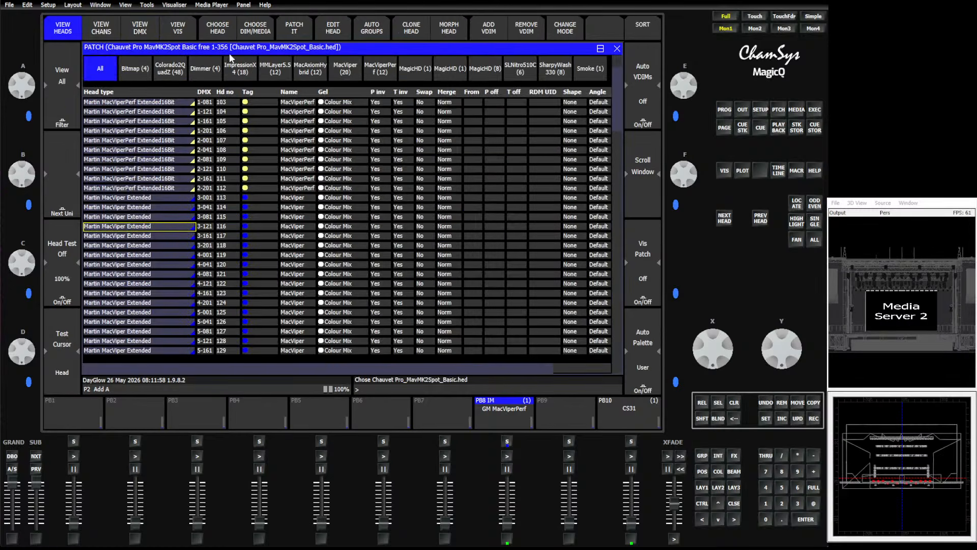
Select all MacViper heads and morph them into the Chauvet Pro MavMK2Spot Basic personality.
left_click(350, 69)
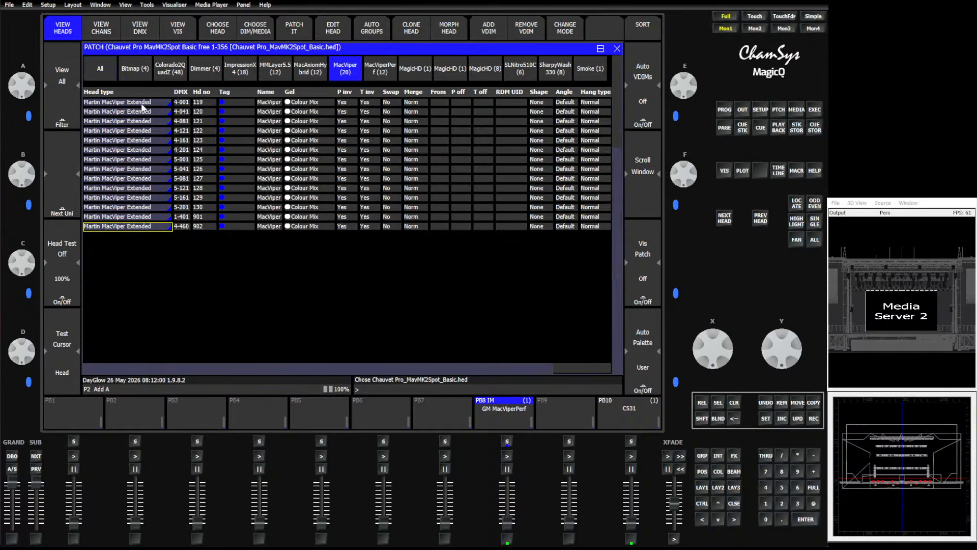
left_click(112, 92)
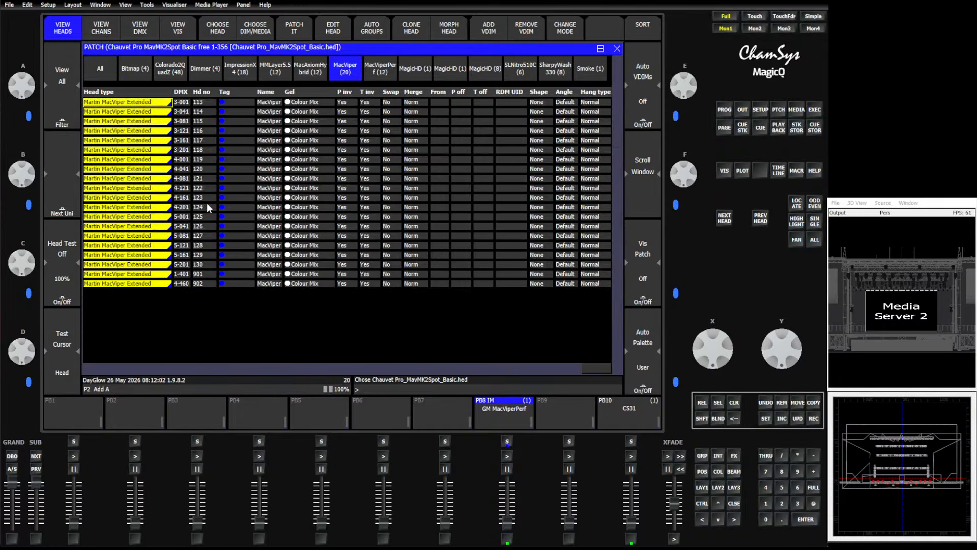
left_click(446, 30)
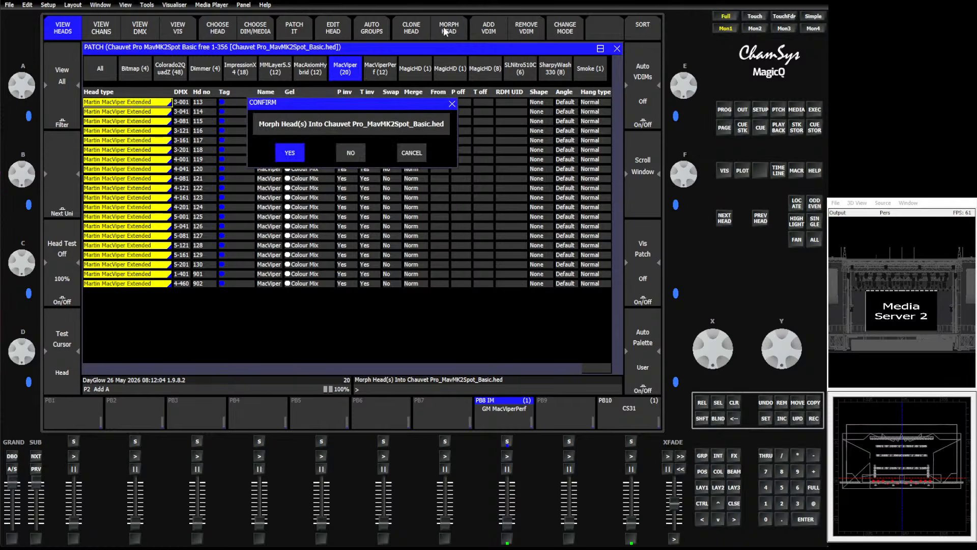
left_click(284, 157)
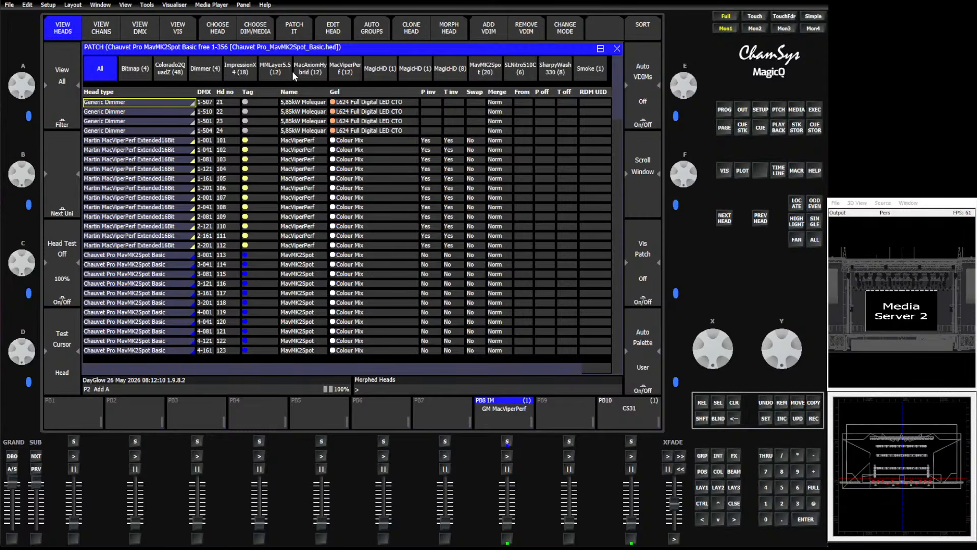
left_click(484, 69)
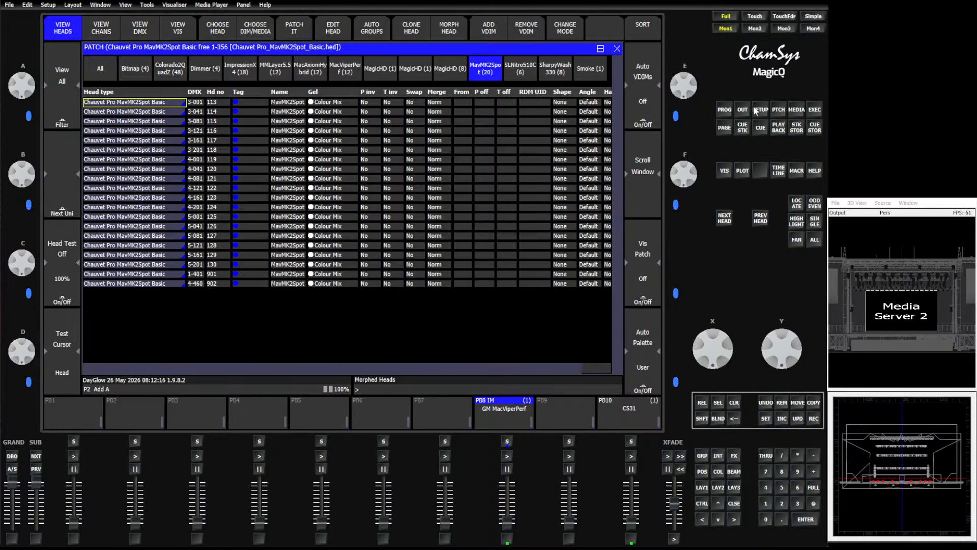
Switch to playback page 1 and raise the Spots 1/2 and Spots 2/2 faders to full.
left_click(722, 127)
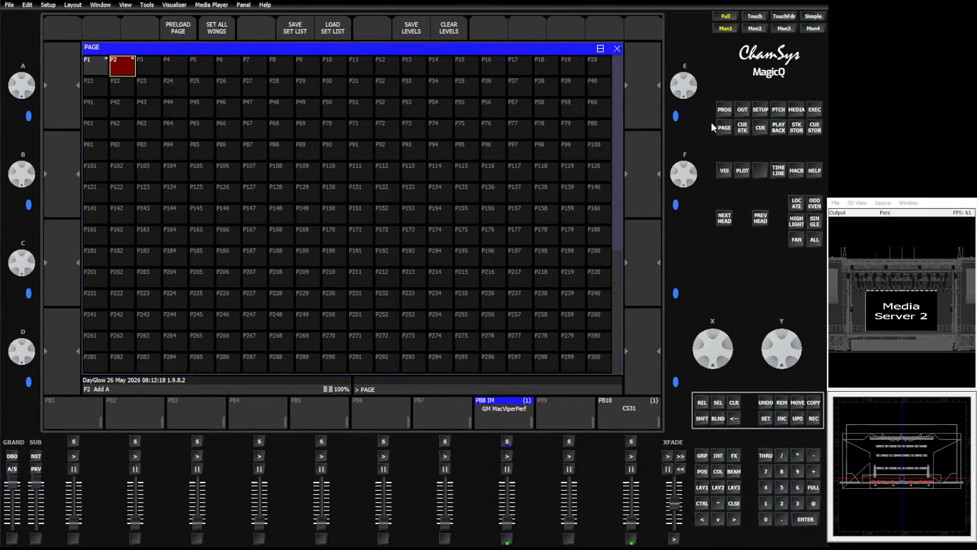
left_click(96, 65)
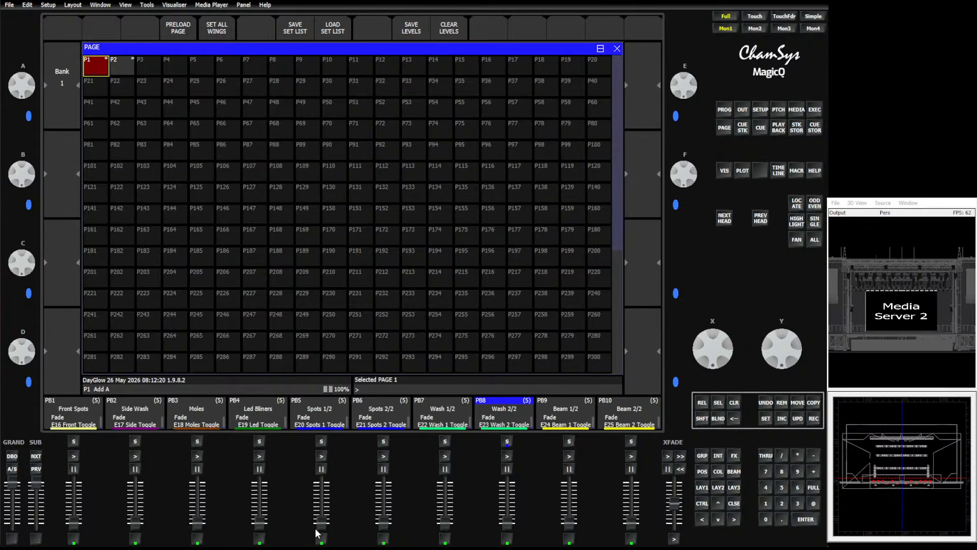
left_click_drag(325, 525, 321, 483)
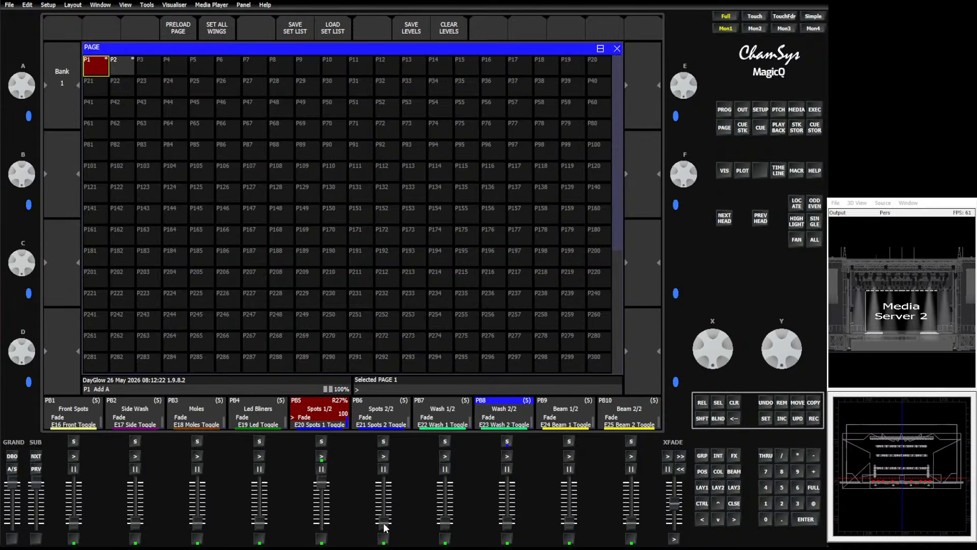
left_click_drag(383, 523, 320, 475)
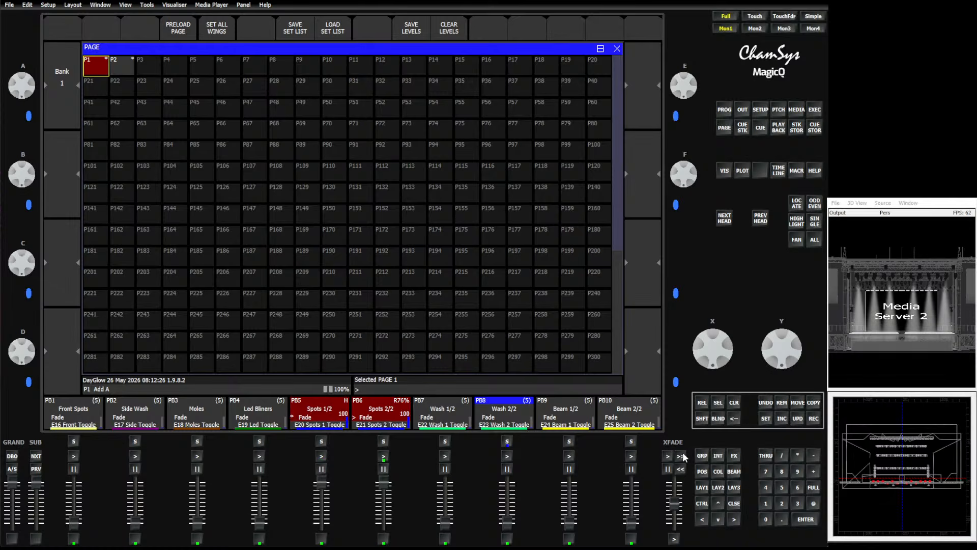
Toggle the Circle Groups cue in the execute window and raise the Spot Zoom fader to 100%.
left_click(814, 110)
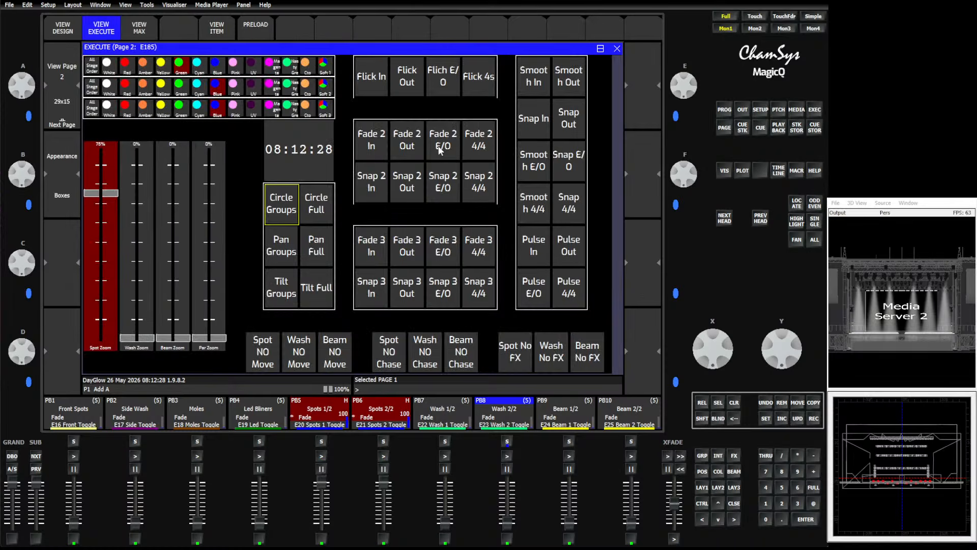
left_click(283, 205)
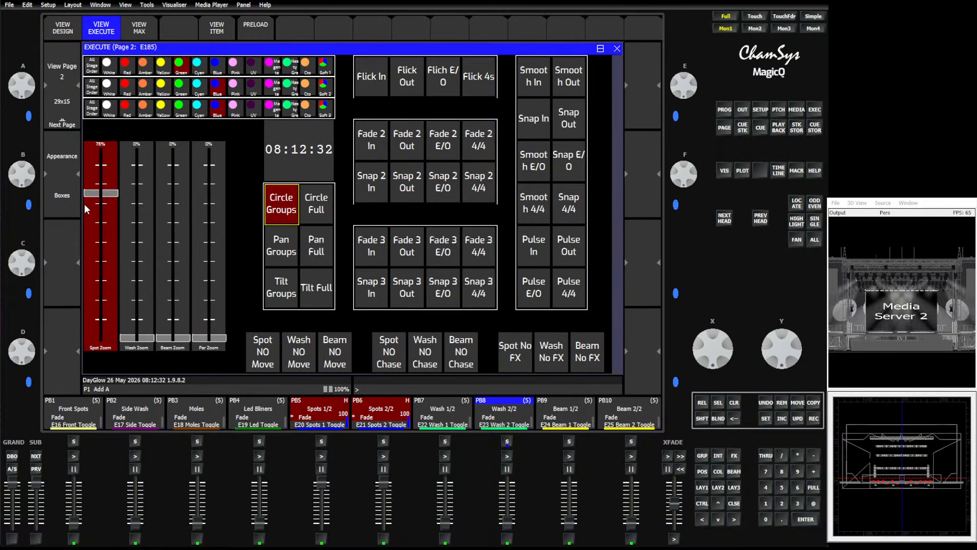
left_click(273, 217)
left_click_drag(108, 194, 129, 112)
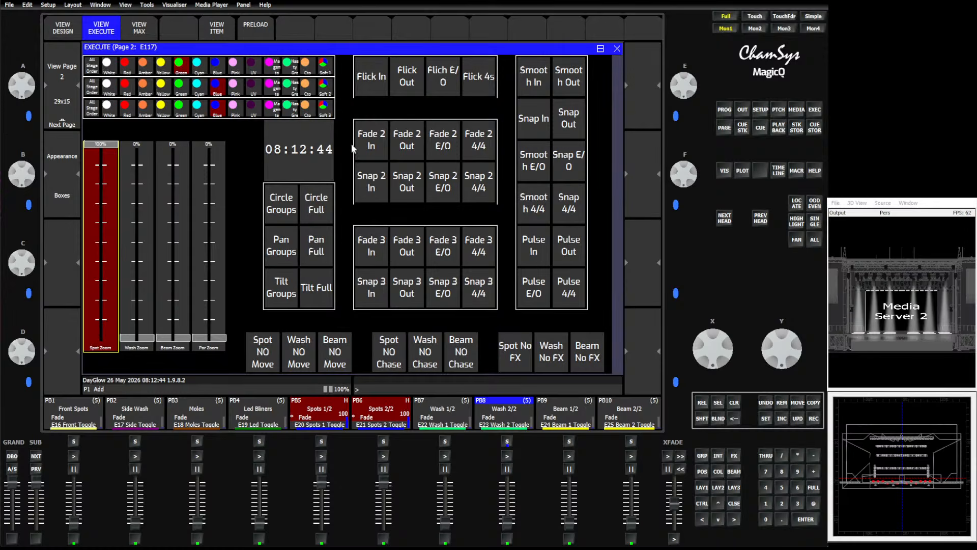
Trigger the Smooth E/O and Snap In buttons, then set Spot Zoom to about 48%.
left_click(532, 168)
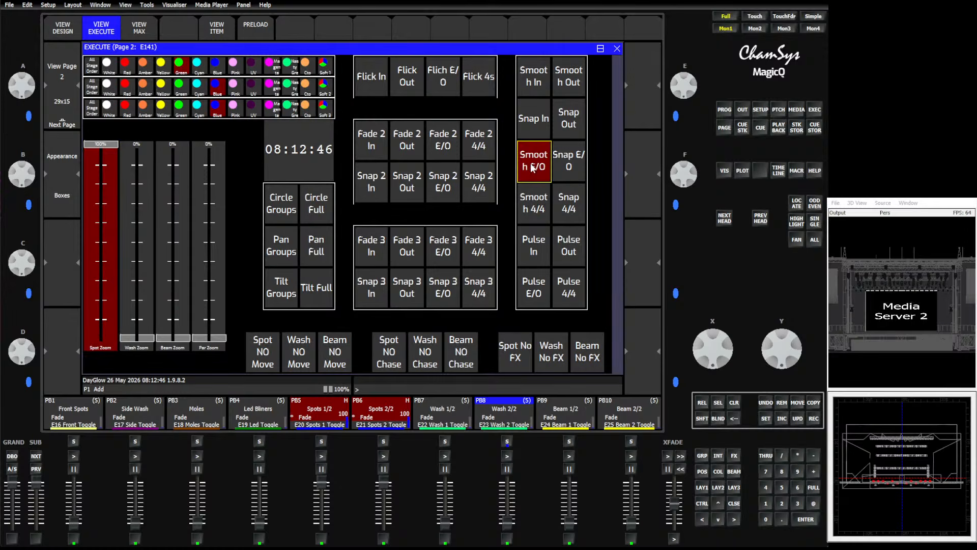
left_click(532, 121)
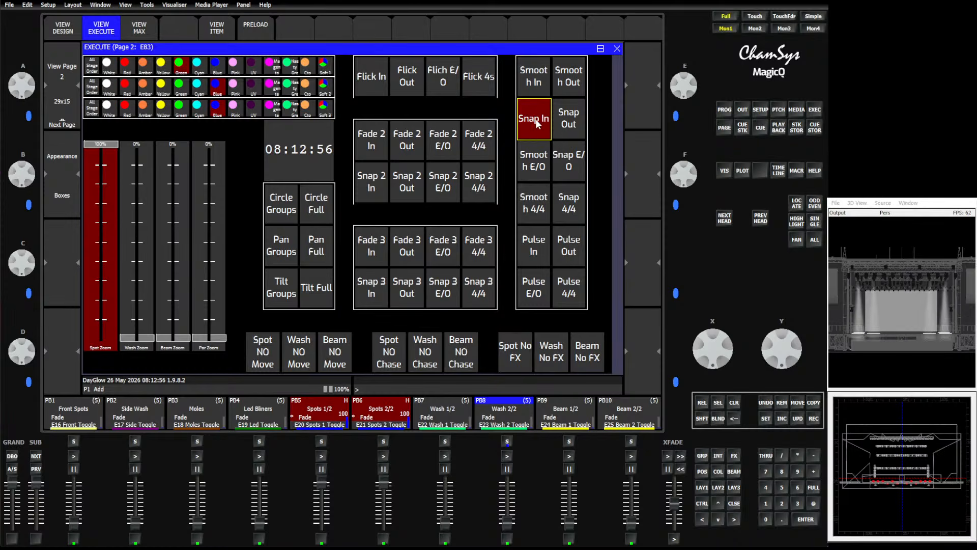
left_click_drag(101, 145, 102, 249)
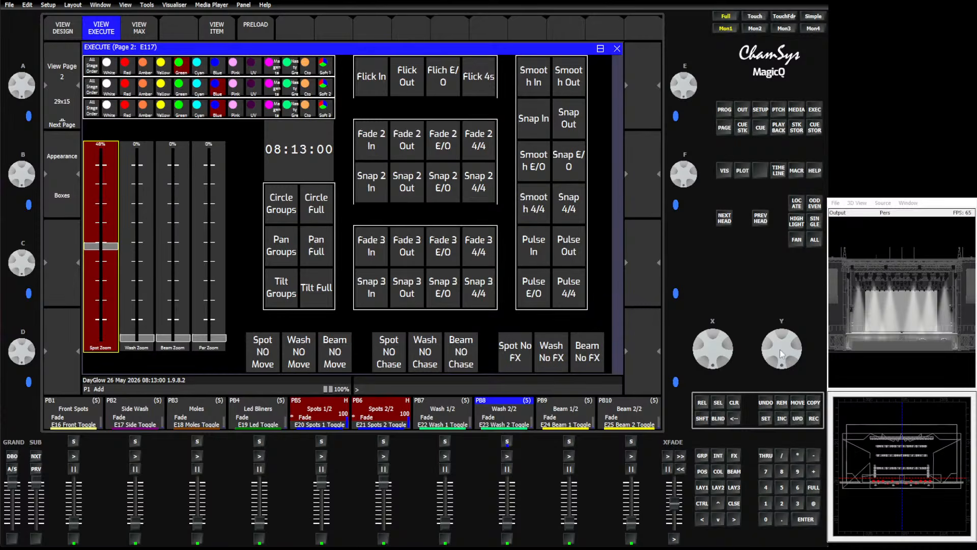
Clear the programmer and select the G63 spot 3 group.
left_click(733, 404)
left_click(702, 458)
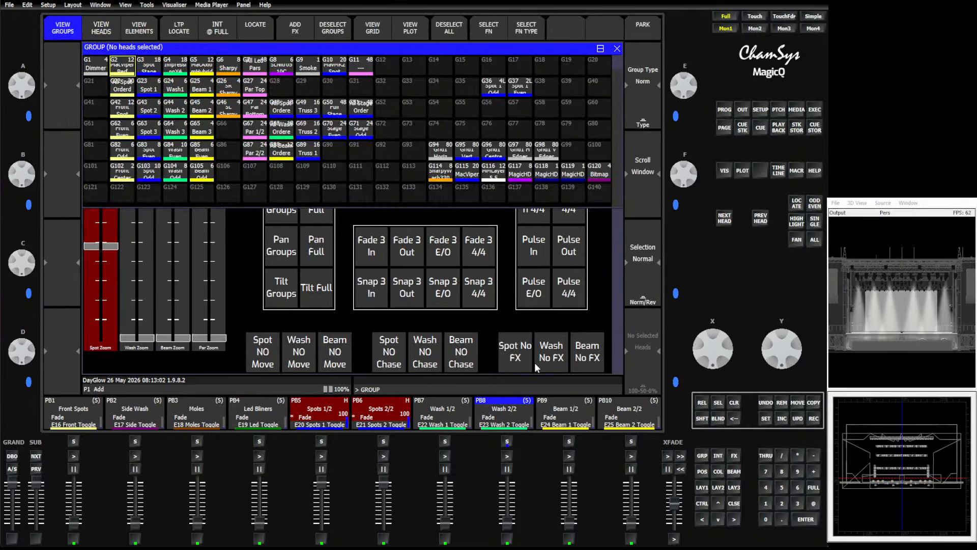
left_click(149, 127)
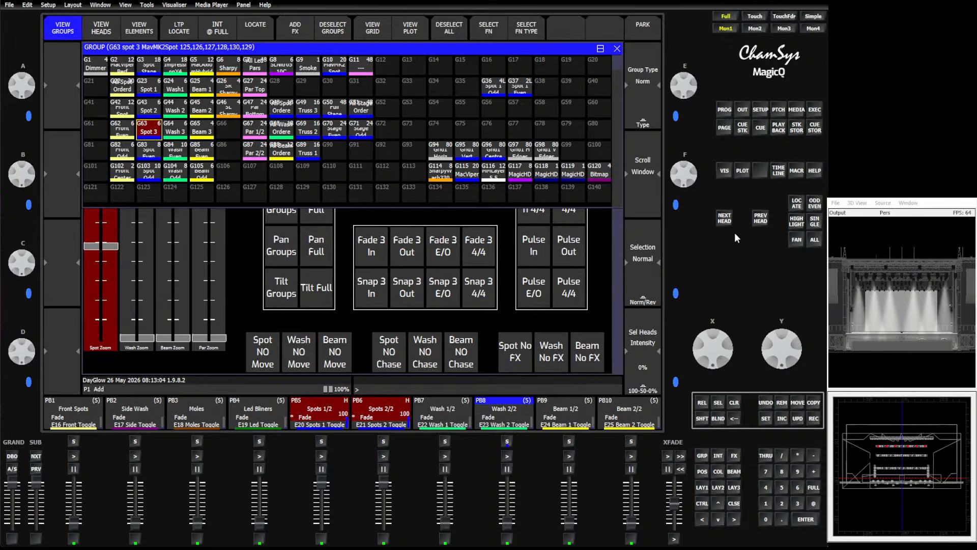
Release all playbacks and toggle highlight mode.
left_click(701, 402)
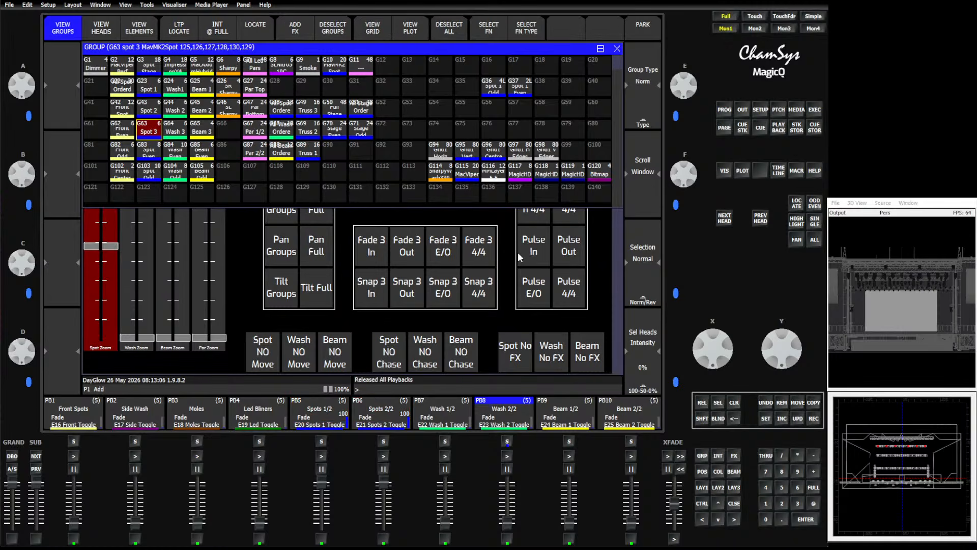
left_click(795, 219)
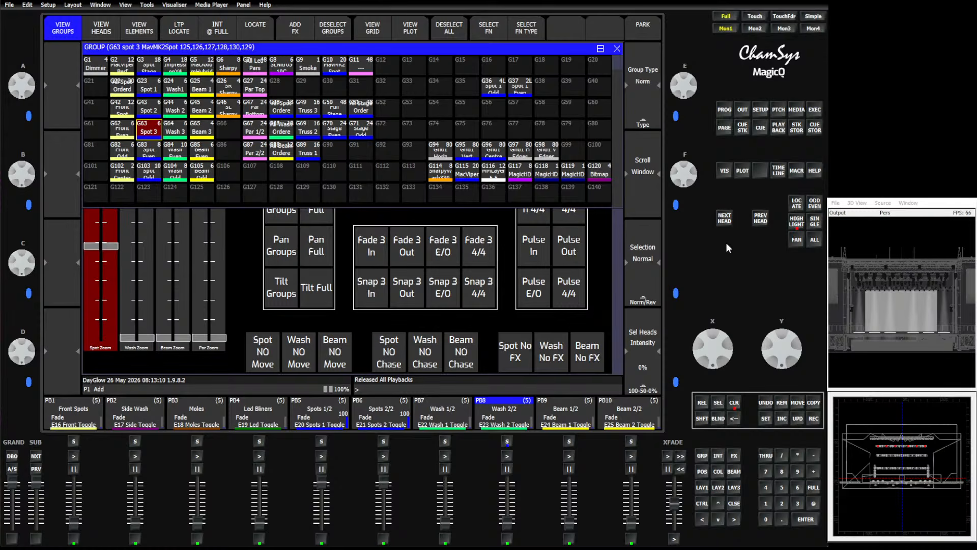
In the patch, view only the six selected MavMK2Spot heads of G63 spot 3 and remove them.
left_click(778, 110)
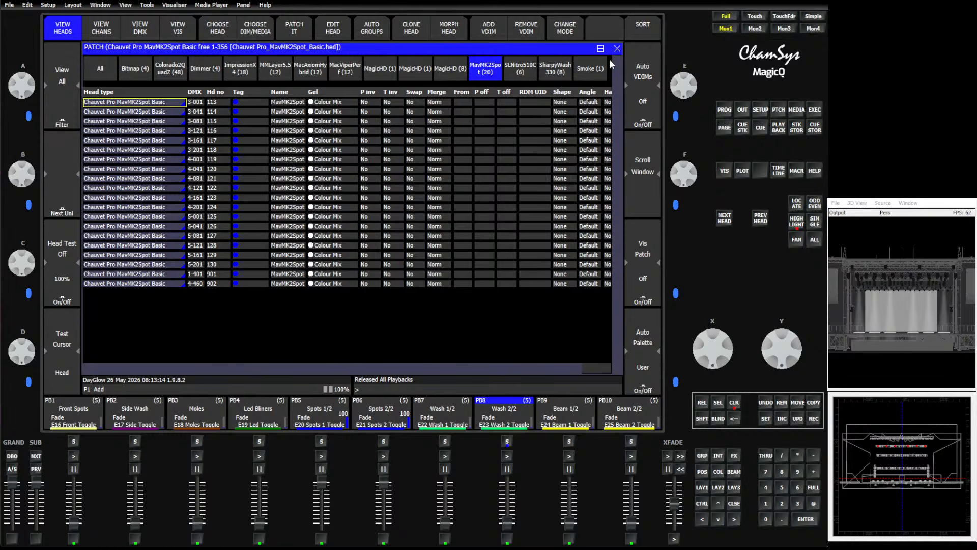
left_click(477, 71)
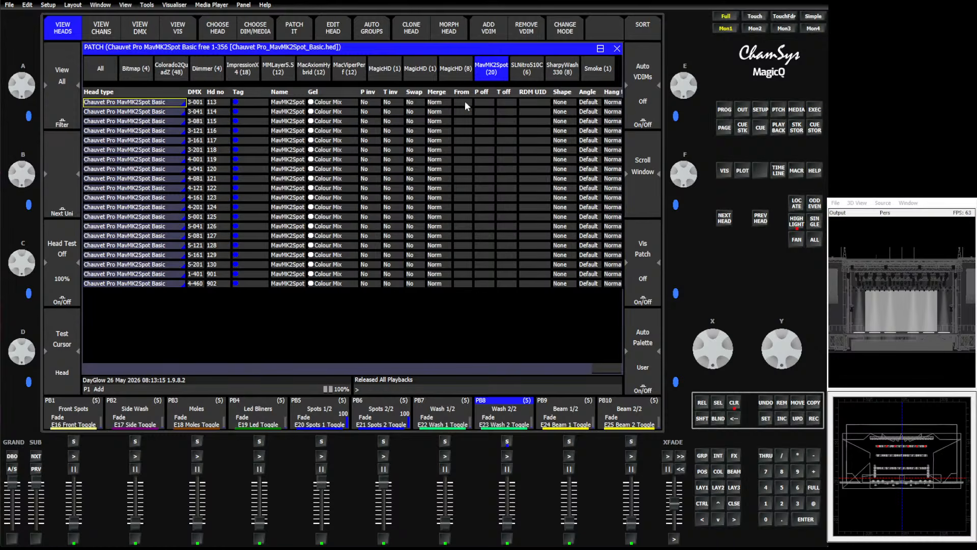
left_click(74, 109)
left_click(312, 95)
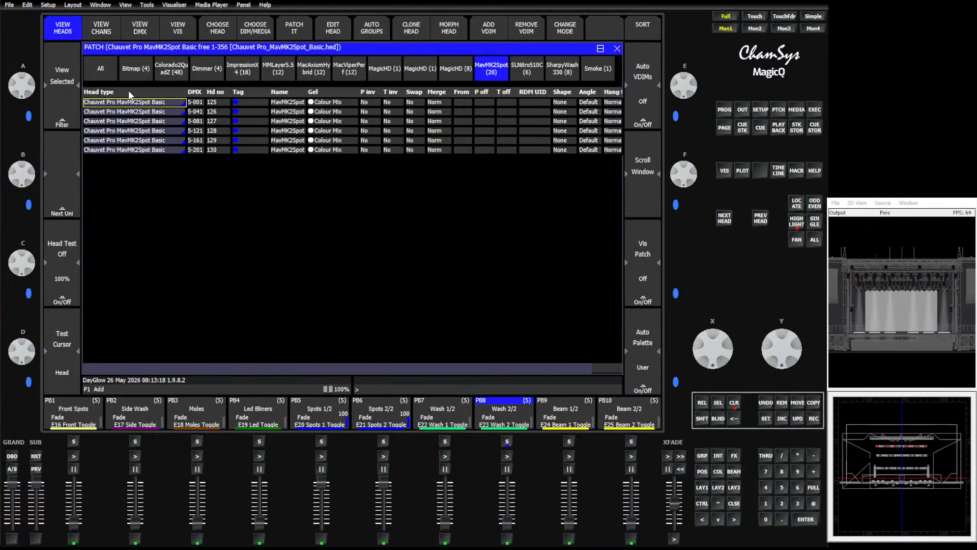
left_click(782, 404)
left_click(289, 153)
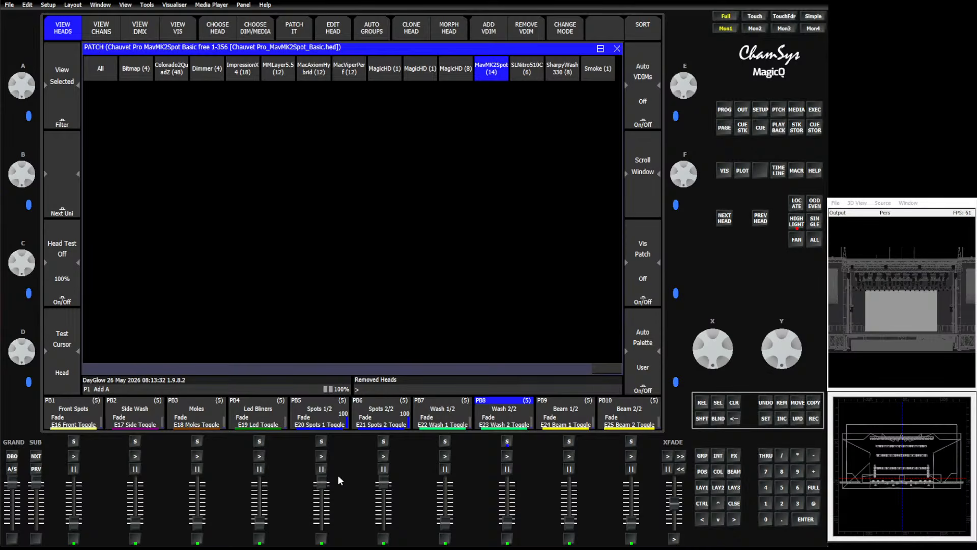
Start the Spots 1/2 and Spots 2/2 playbacks.
left_click(322, 456)
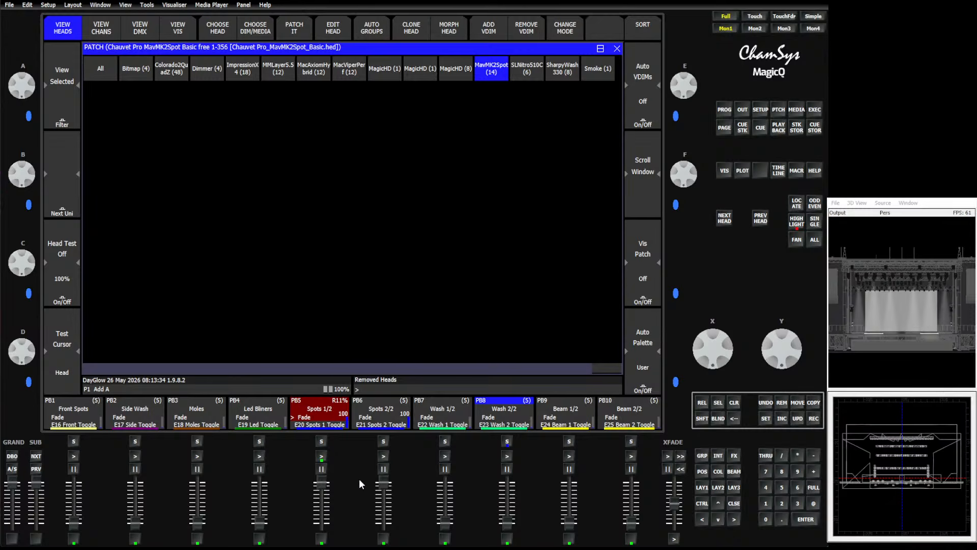
left_click(383, 456)
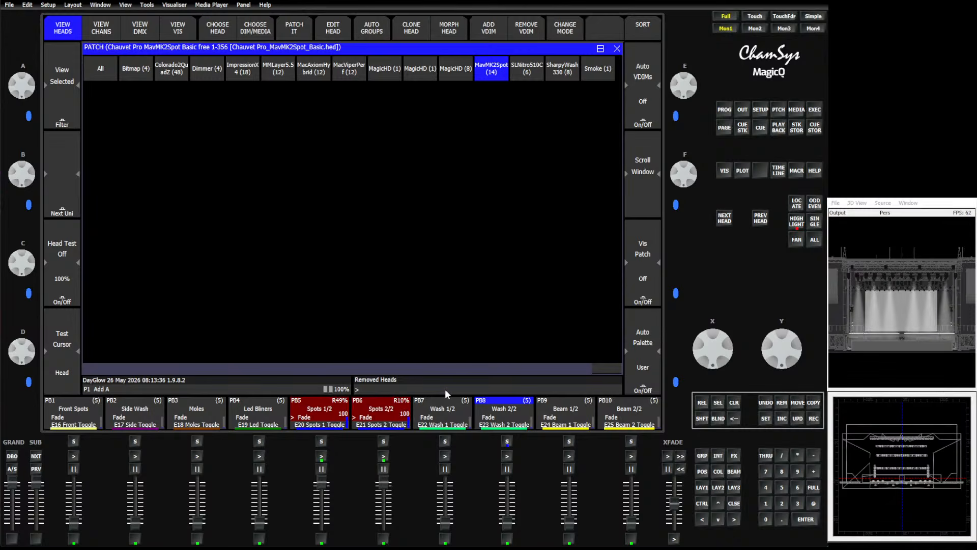
Trigger the Snap 4/4 effect in the execute window and raise the Spot Zoom fader to about 78%.
left_click(814, 110)
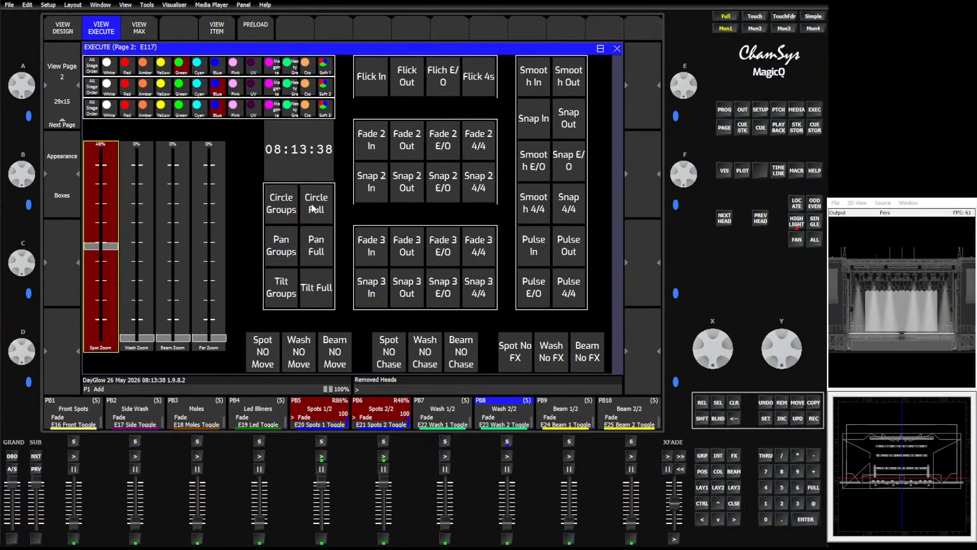
left_click(575, 213)
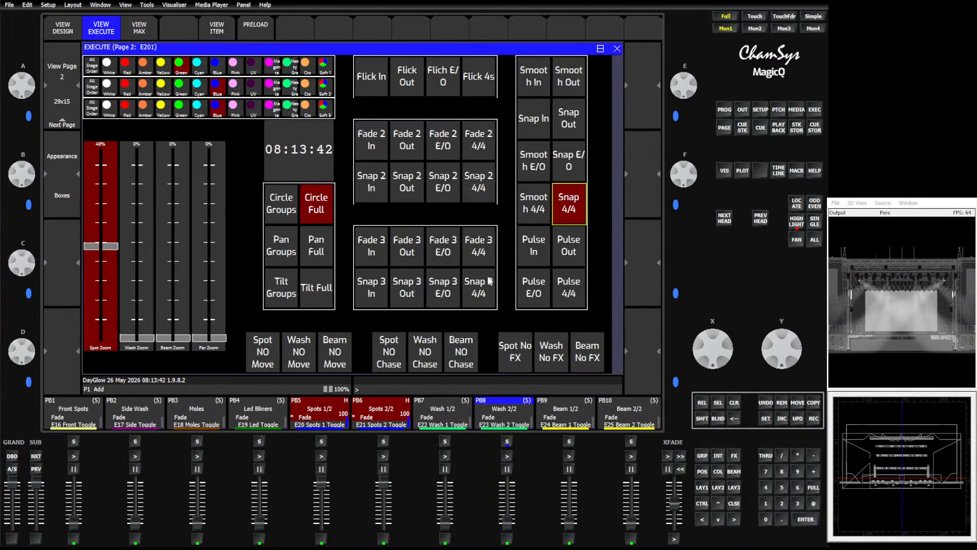
left_click_drag(103, 246, 136, 197)
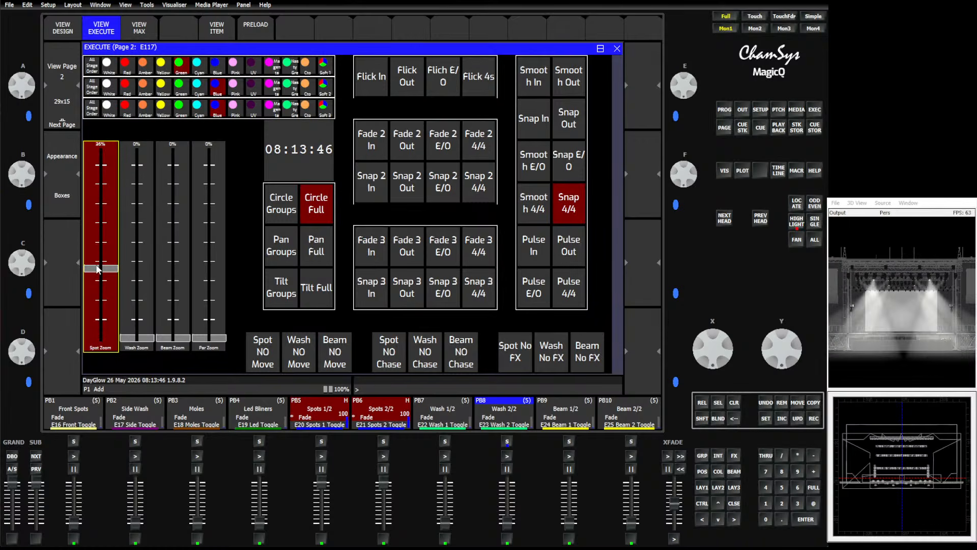
left_click_drag(97, 268, 110, 197)
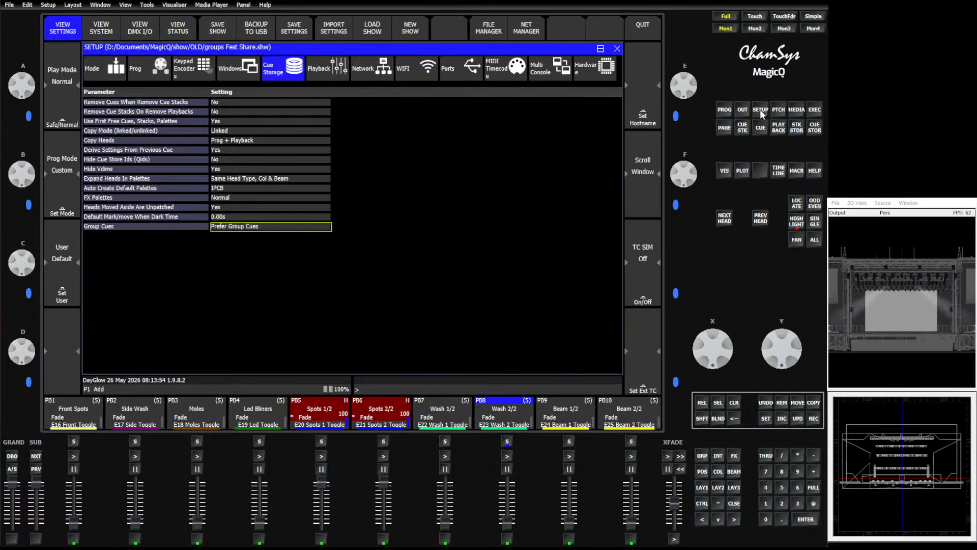
Clone all 14 remaining MavMK2Spot heads, choosing Palettes, Cues and Split FX as the clone types.
left_click(761, 111)
left_click(778, 110)
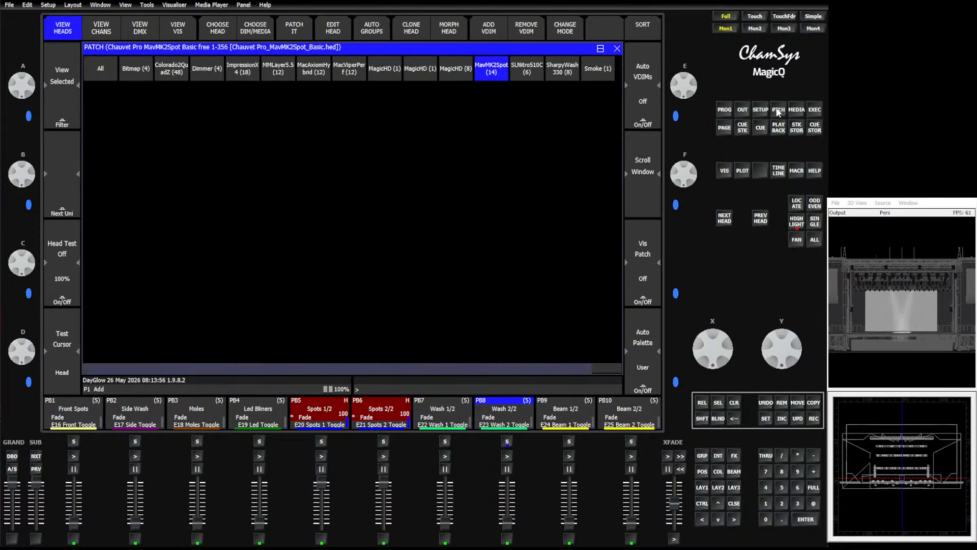
left_click(56, 116)
left_click(279, 98)
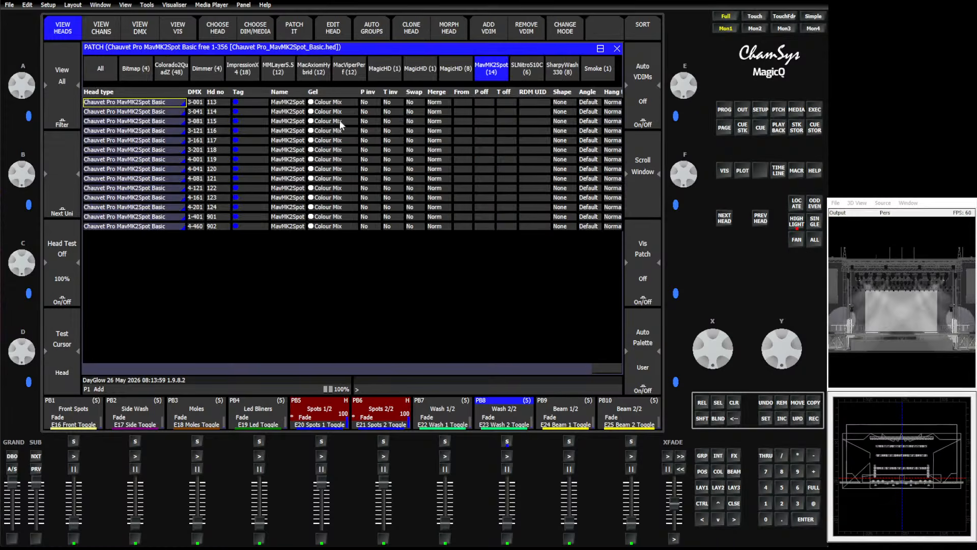
left_click(100, 93)
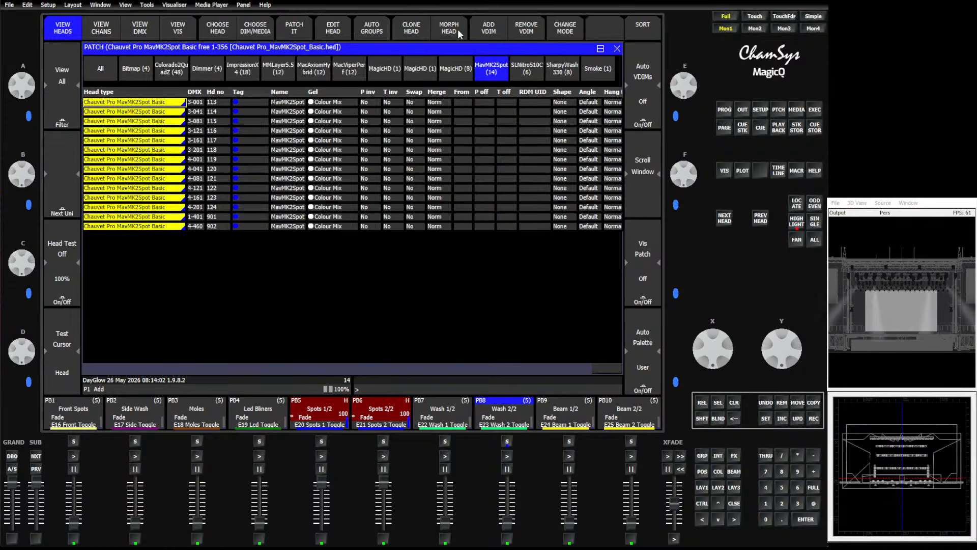
left_click(402, 39)
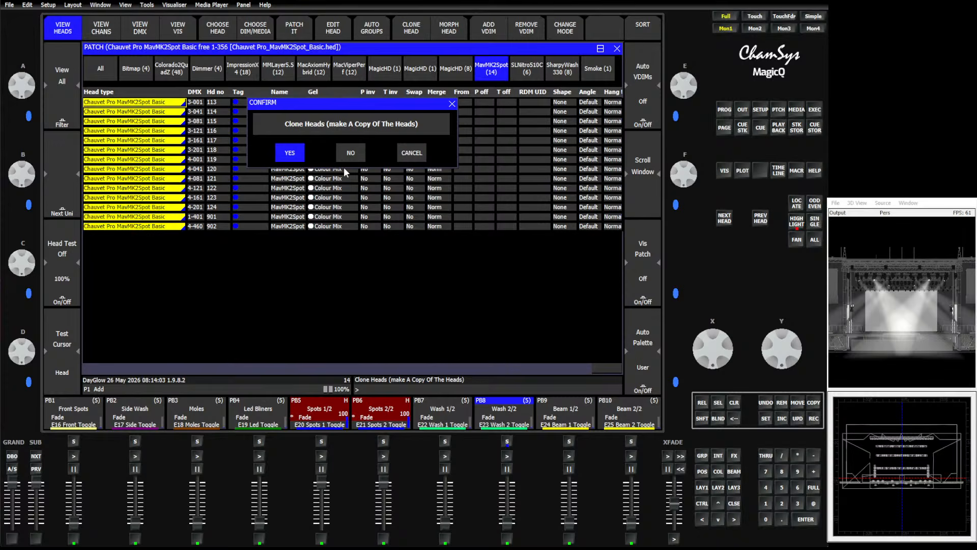
left_click(291, 153)
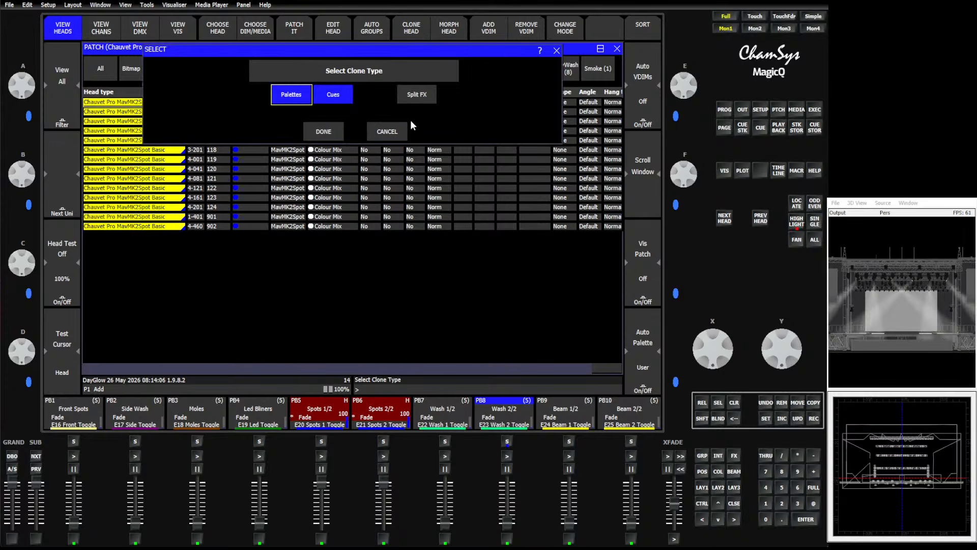
left_click(425, 87)
left_click(334, 131)
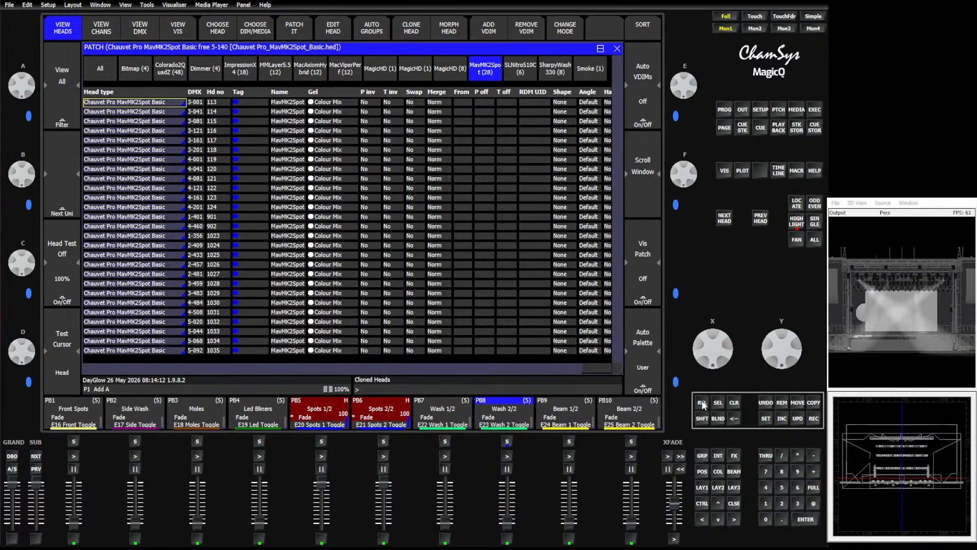
Select and deselect the G3 spot stage group to check which heads it contains.
left_click(701, 456)
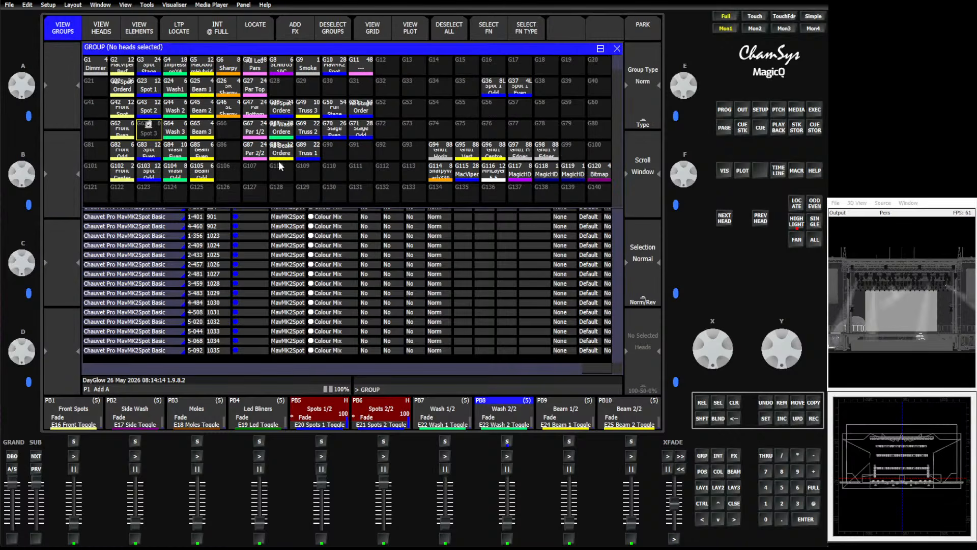
left_click(149, 66)
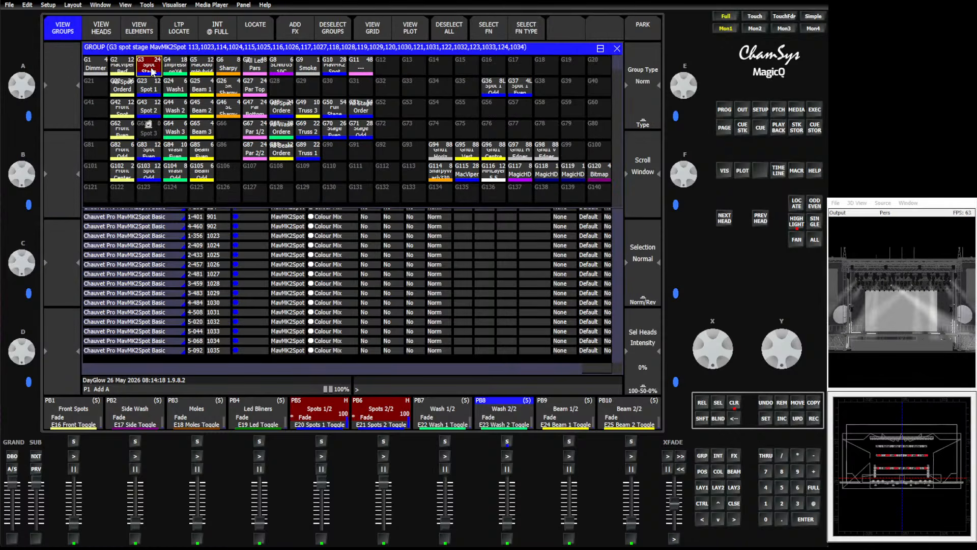
left_click(151, 71)
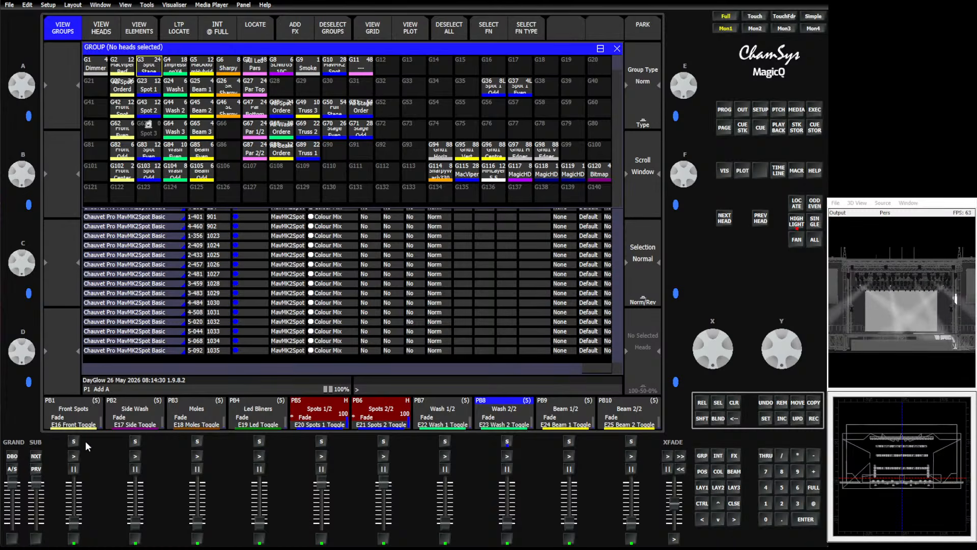
Turn off the Snap 4/4 and Circle Full effects in the execute window.
left_click(814, 110)
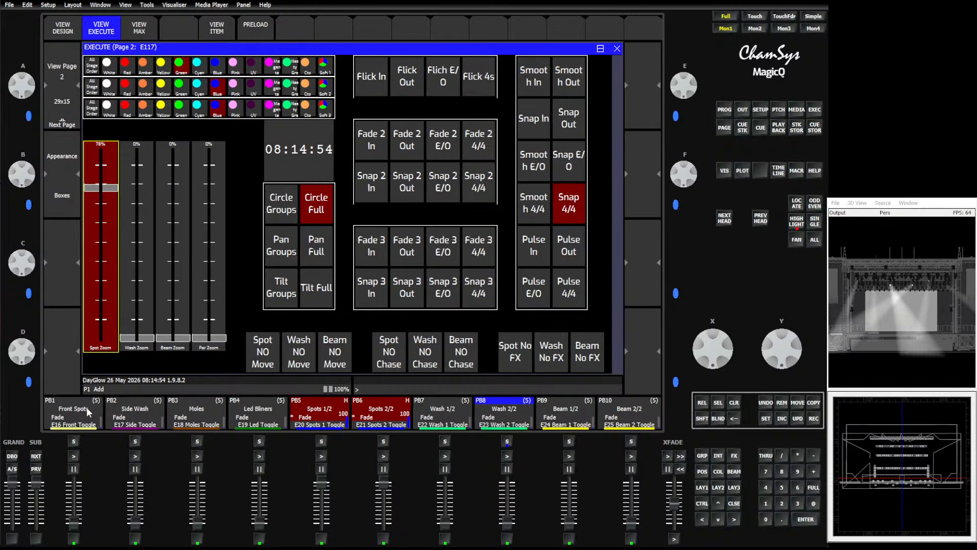
left_click(569, 202)
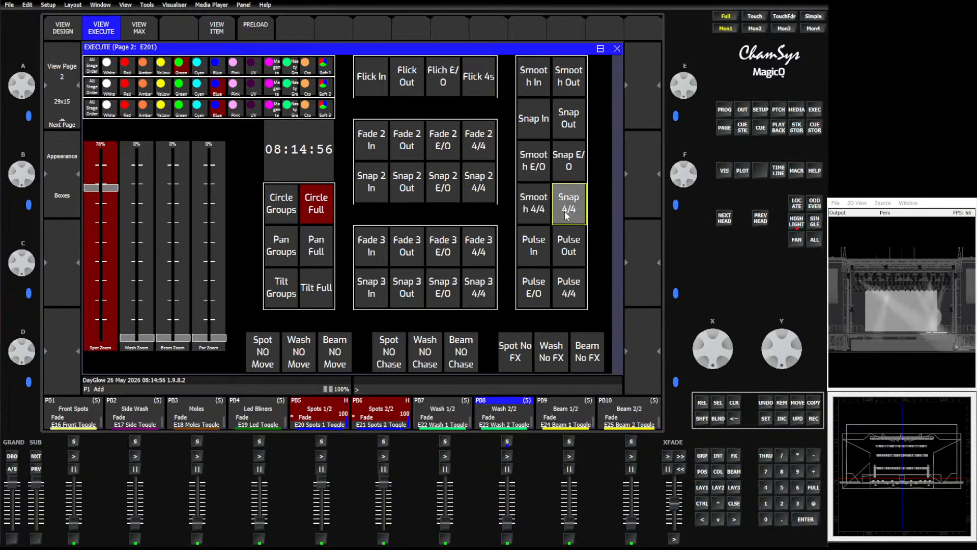
left_click(309, 209)
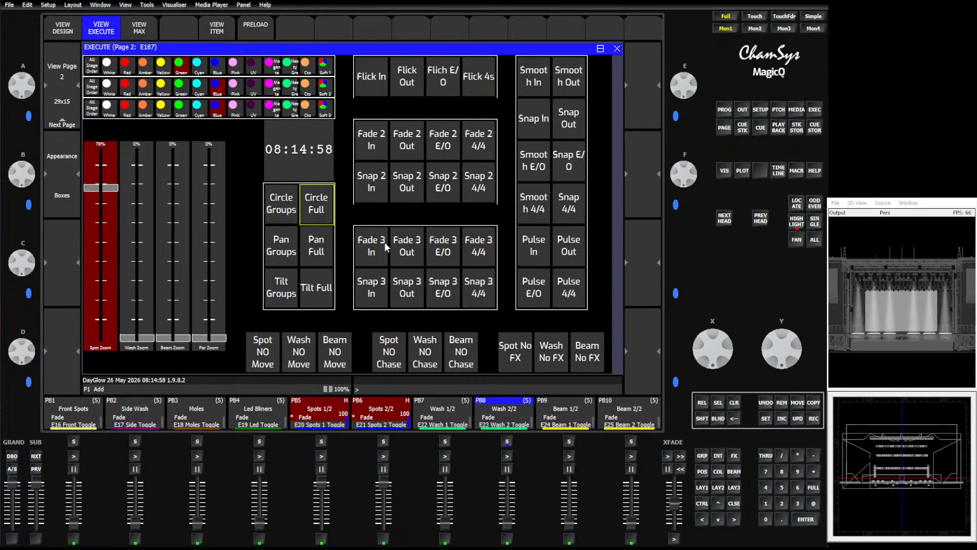
Browse execute window pages 1 to 5, then the speed masters and playbacks views.
left_click(61, 62)
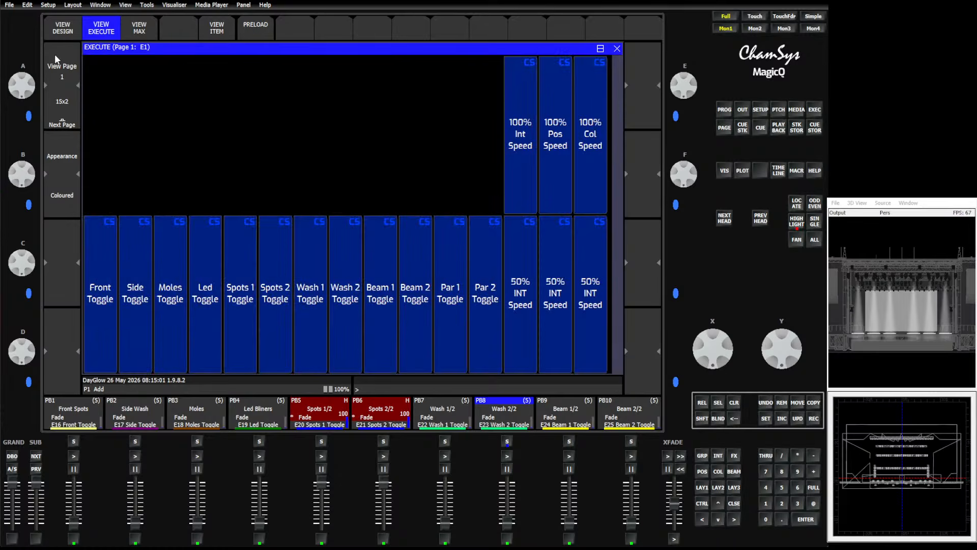
left_click(56, 105)
left_click(54, 102)
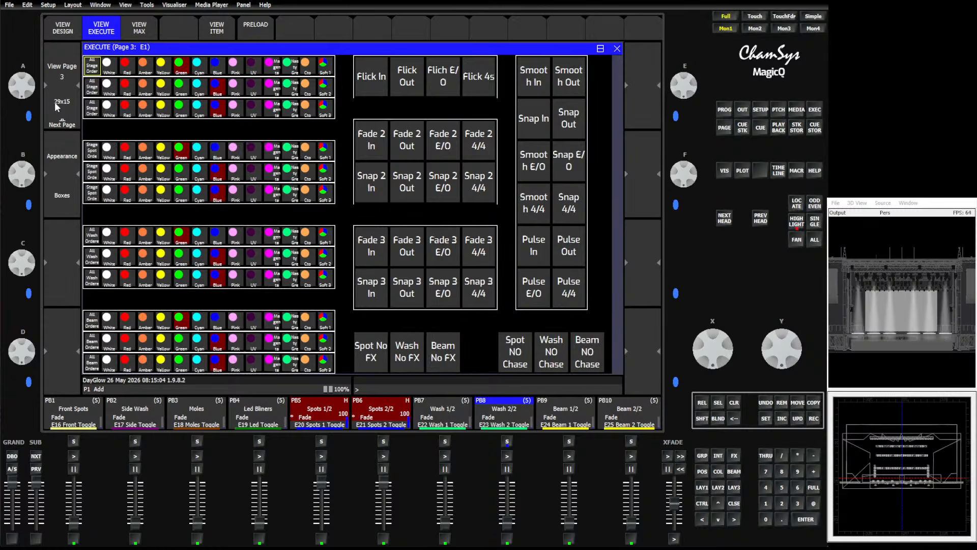
left_click(53, 102)
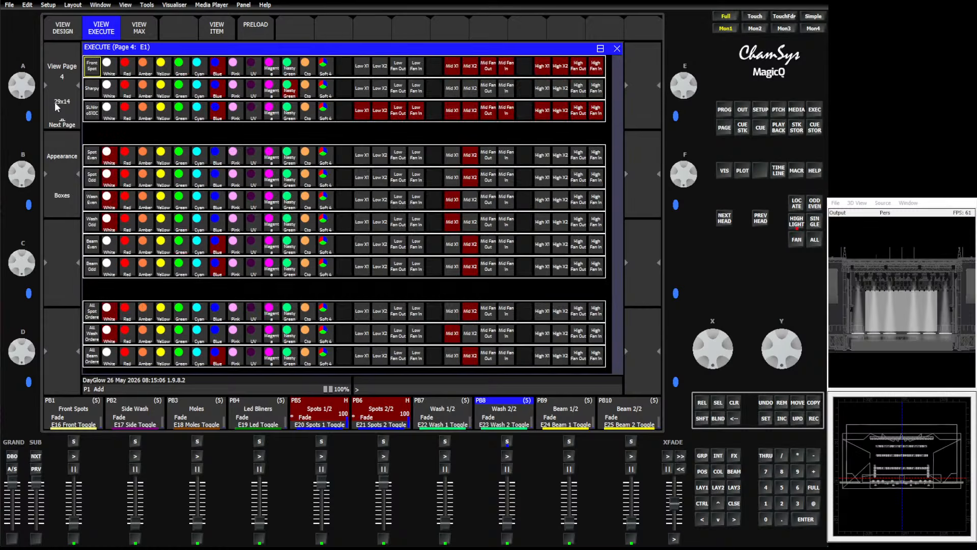
left_click(54, 102)
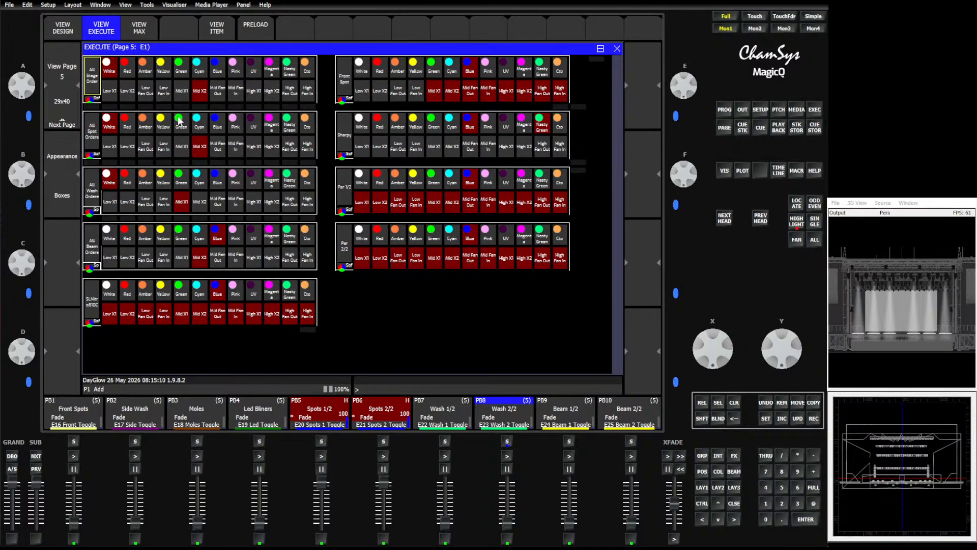
left_click(68, 67)
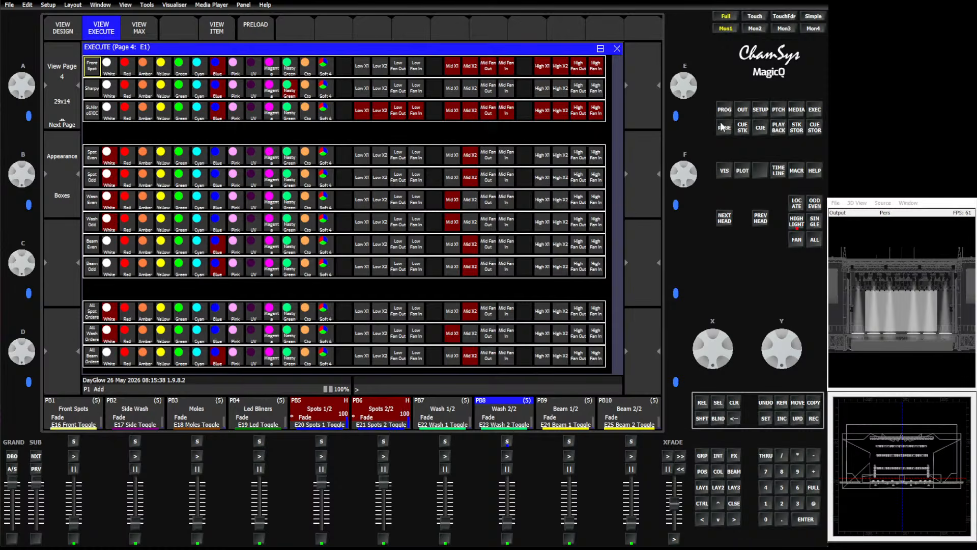
left_click(779, 127)
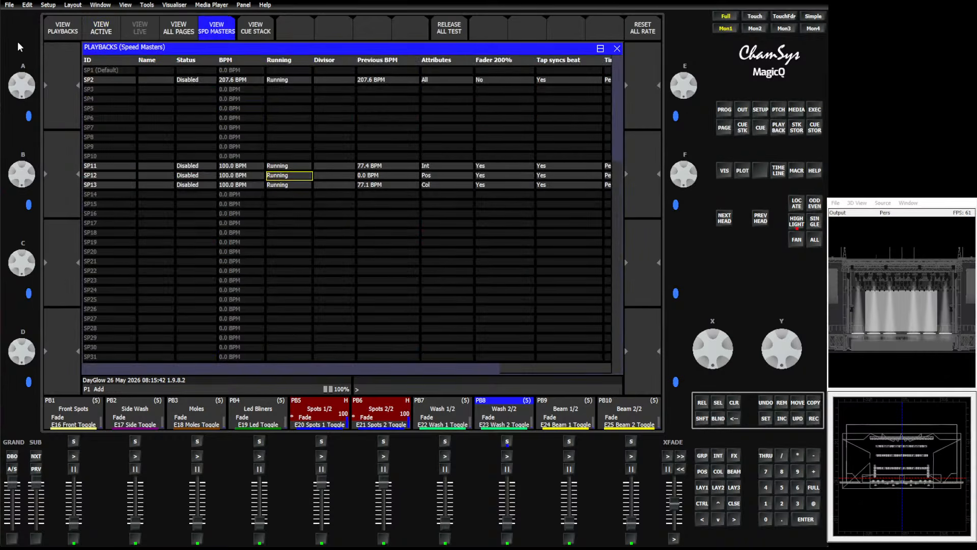
left_click(60, 29)
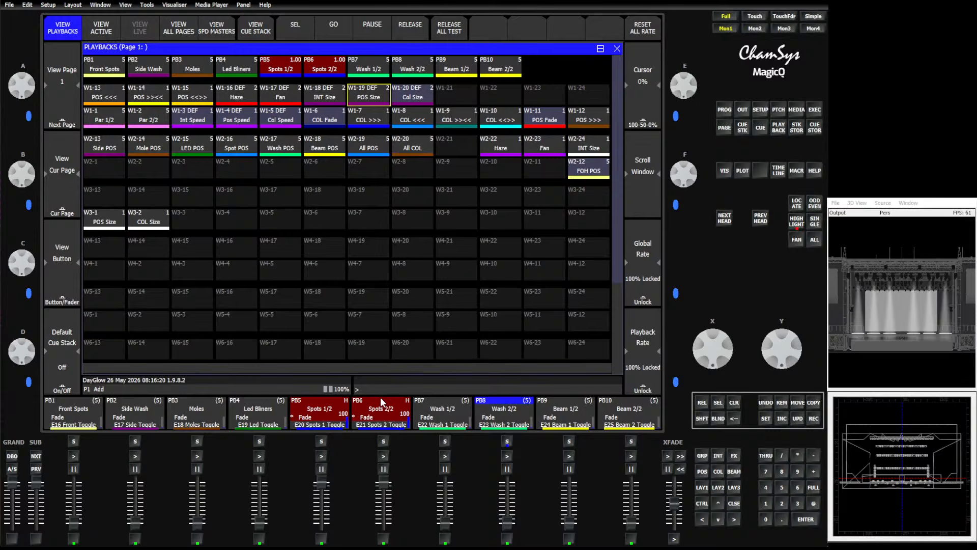
Switch to layout 1 and select groups G2 through G8 in the group window.
left_click(703, 486)
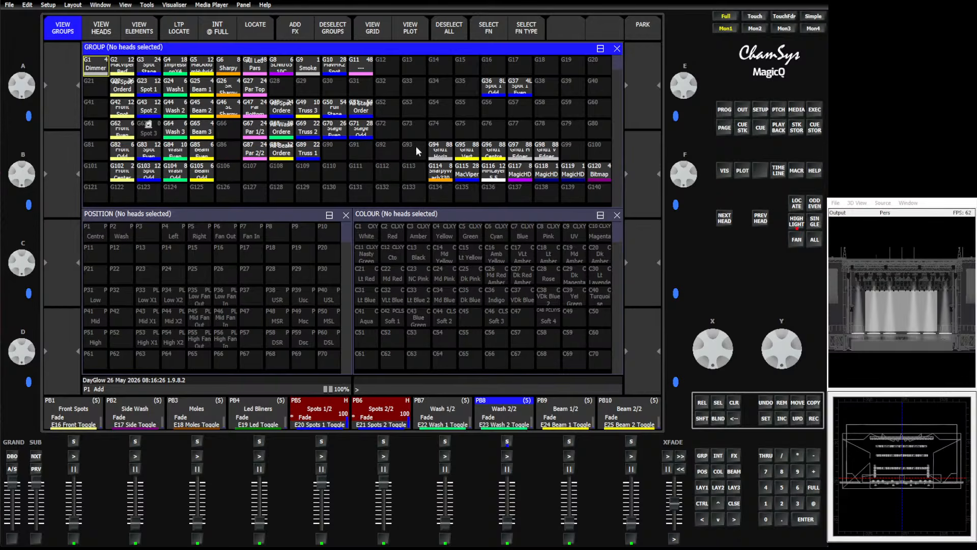
left_click(491, 86)
left_click(529, 87)
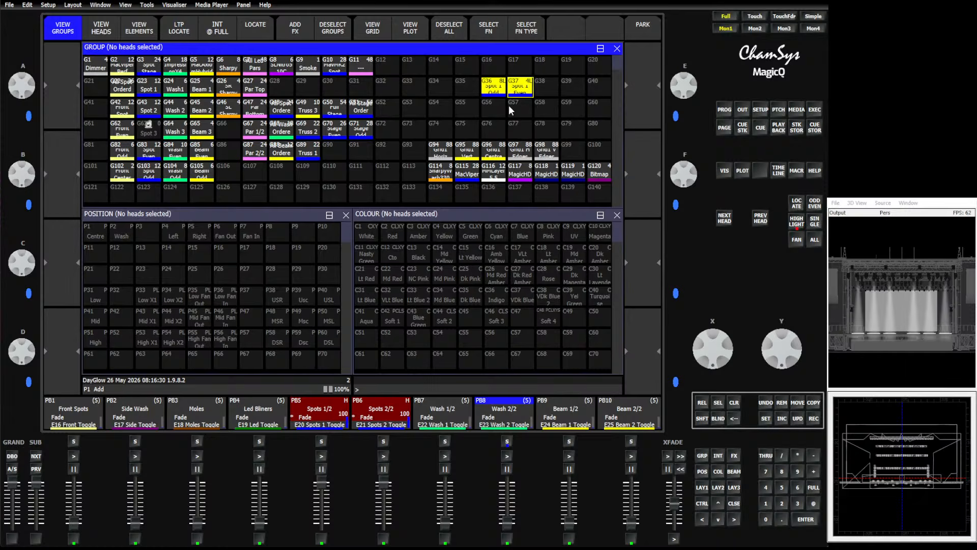
left_click_drag(122, 87, 335, 191)
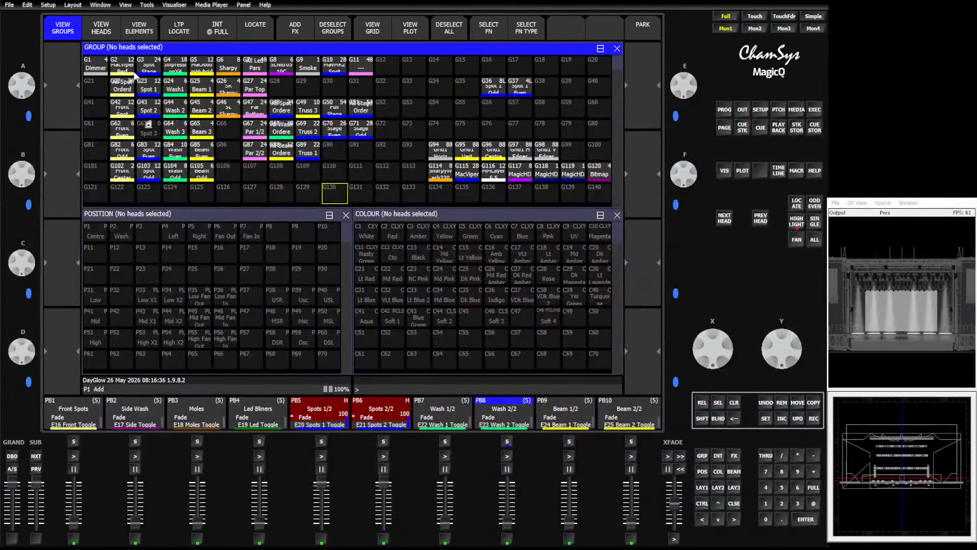
left_click_drag(126, 70, 283, 68)
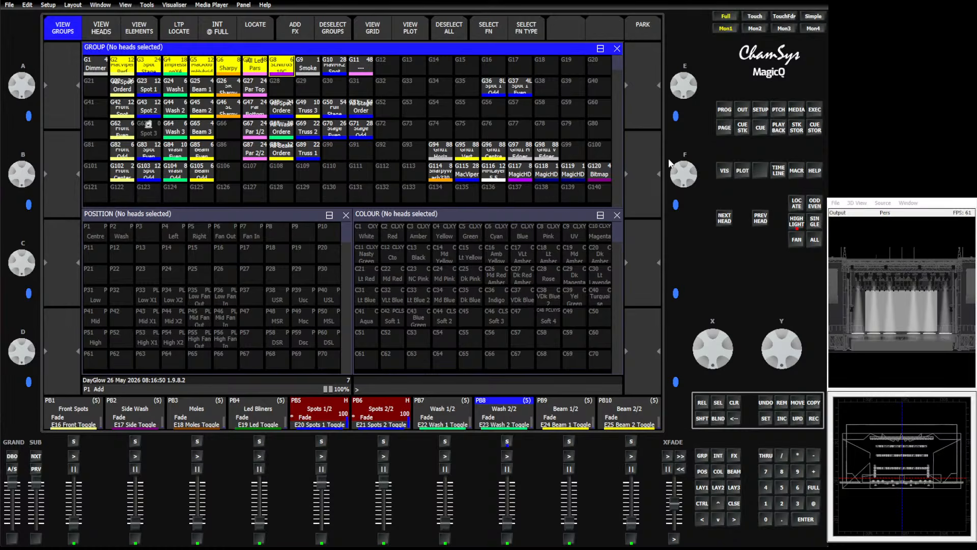
Open the execute window and switch it to page 3 of the effect buttons.
left_click(760, 109)
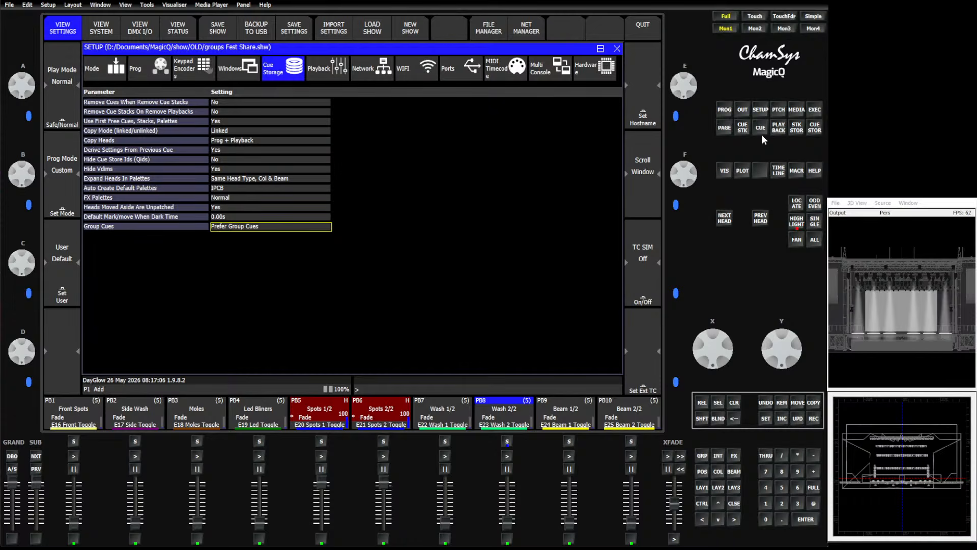
left_click(818, 111)
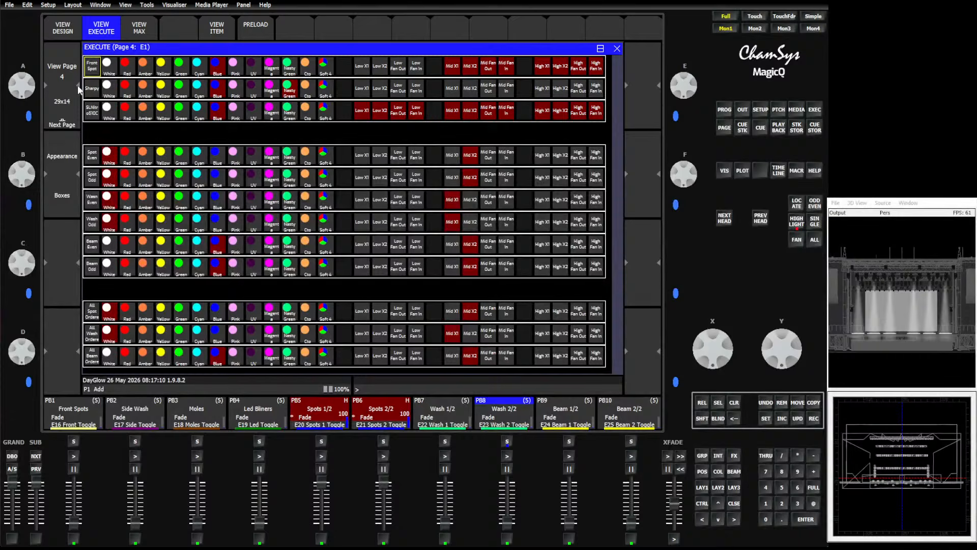
left_click(66, 72)
Test the Fade 2 In, Smooth E/O and Pulse In effects on the selected groups, then turn Pulse In off.
left_click(373, 152)
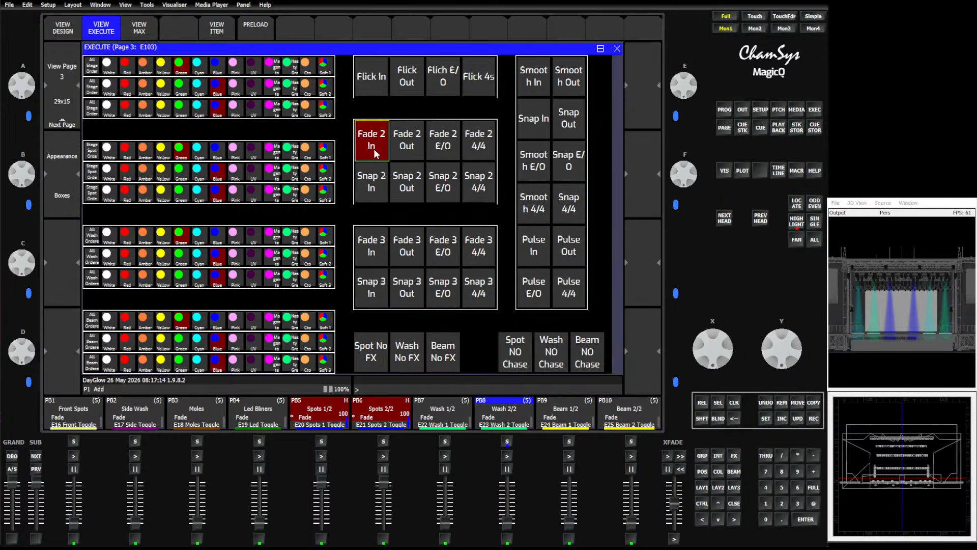
left_click(533, 161)
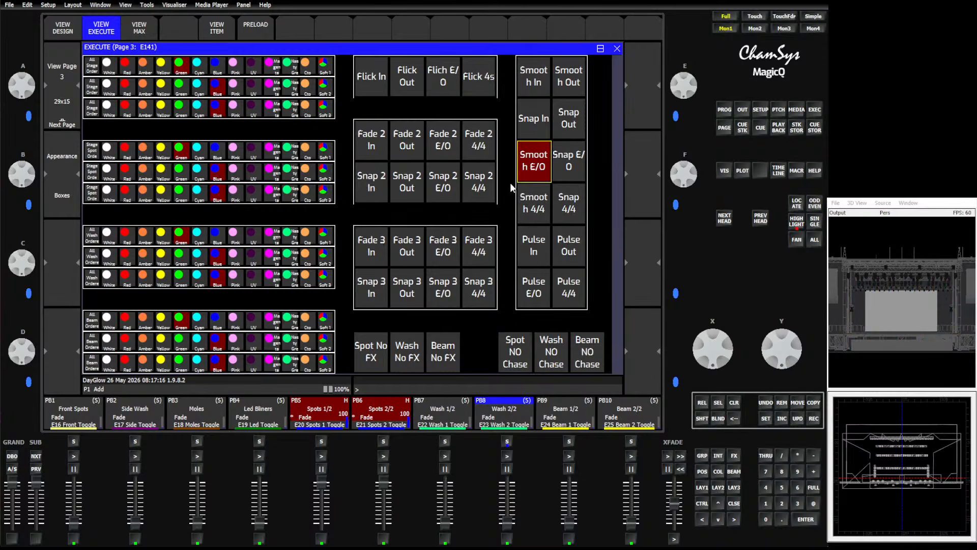
left_click(533, 249)
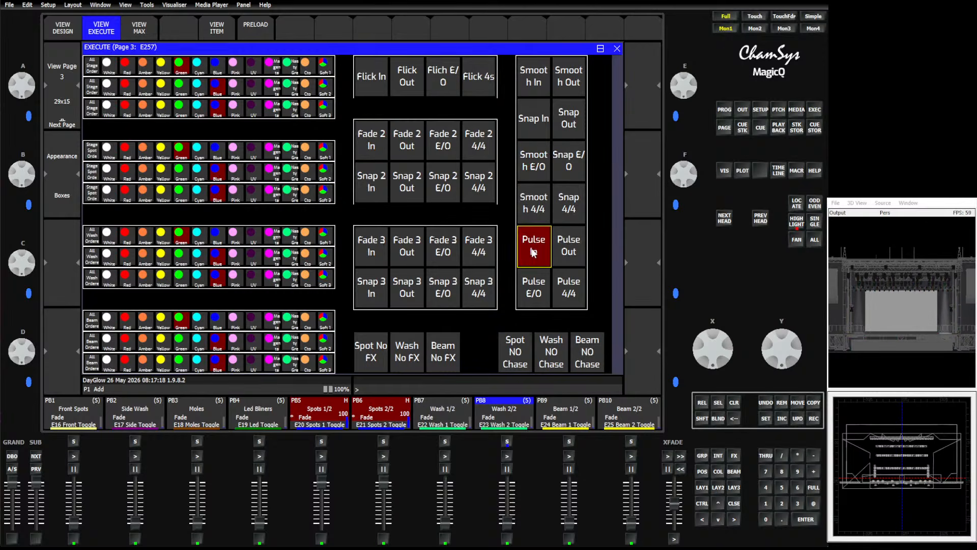
left_click(533, 252)
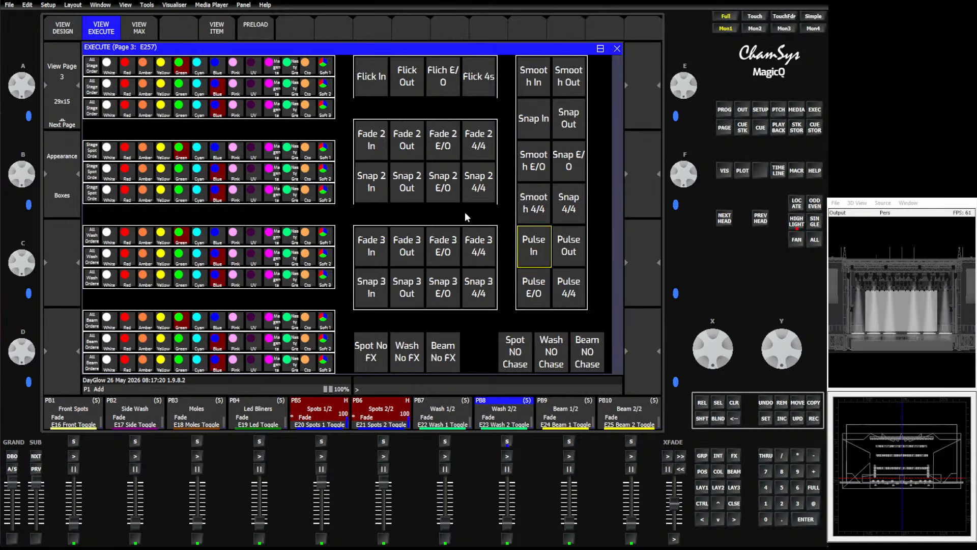